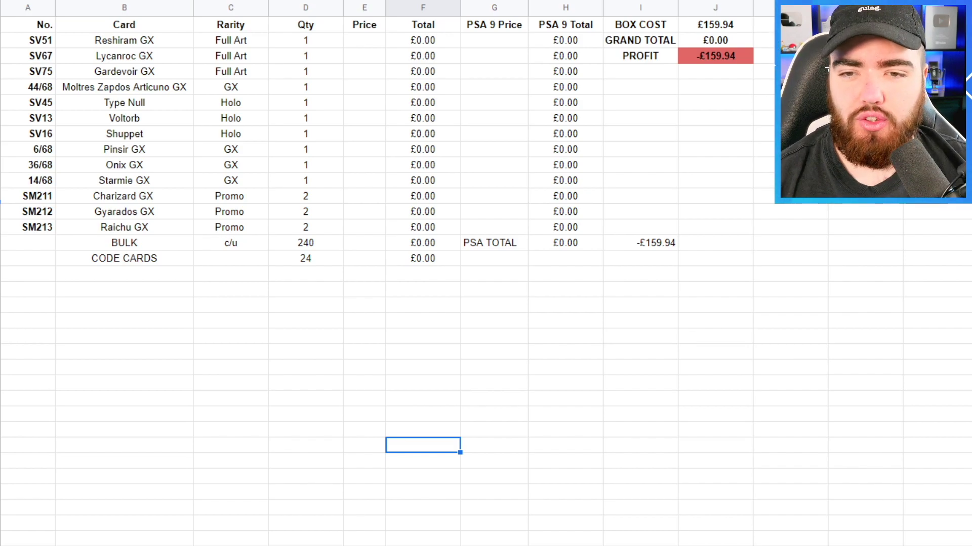
- Review the card list, the promo rows, and the Price and PSA 9 Price columns of the spreadsheet
drag(163, 41, 140, 134)
click(152, 91)
click(364, 183)
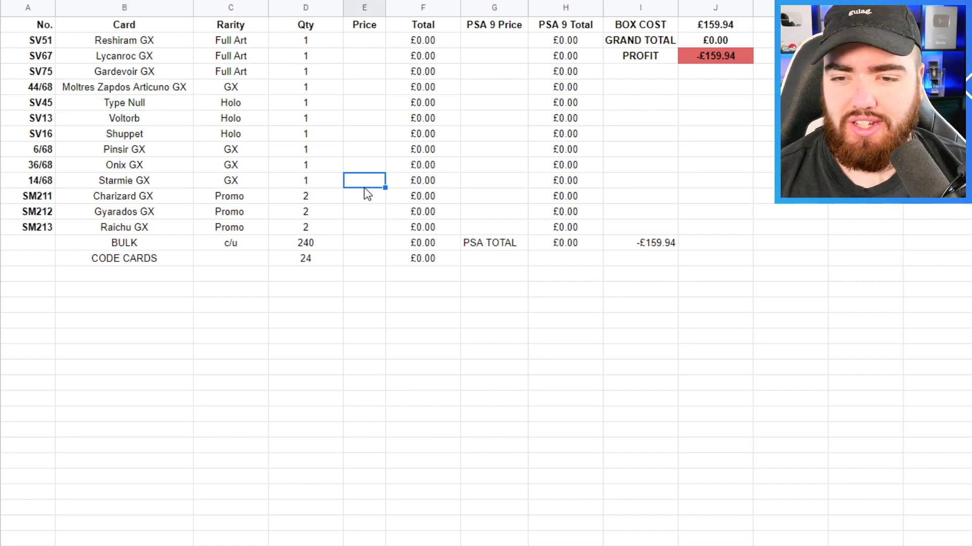
click(113, 195)
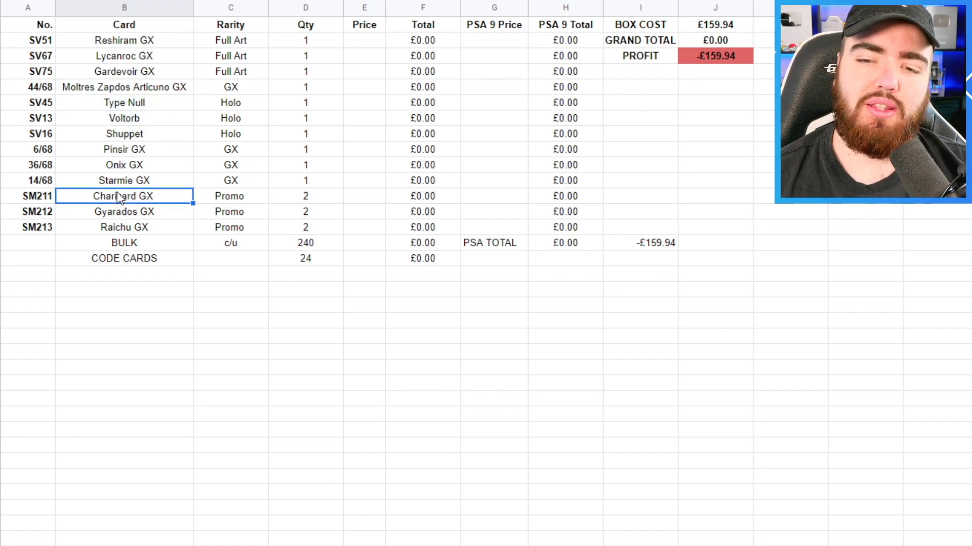
click(152, 228)
click(224, 197)
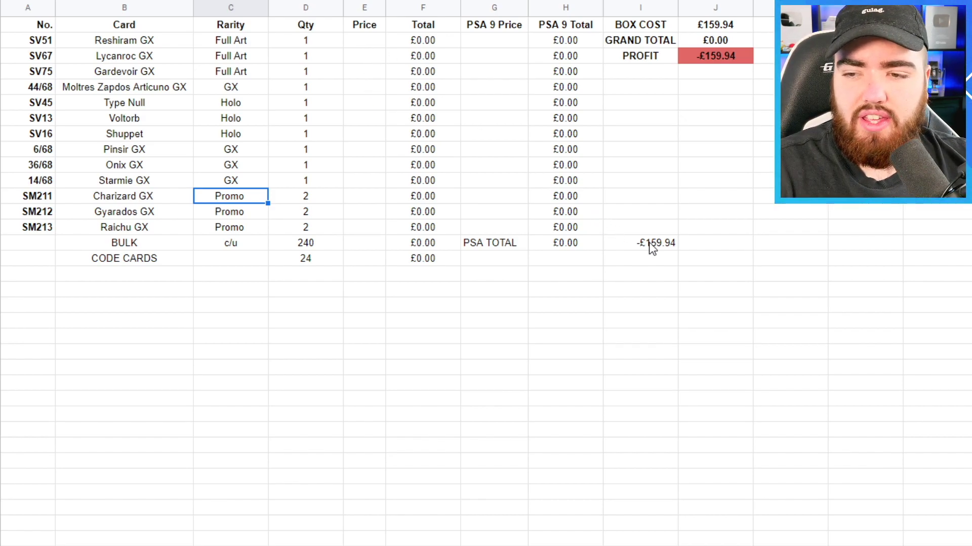
drag(364, 40, 380, 244)
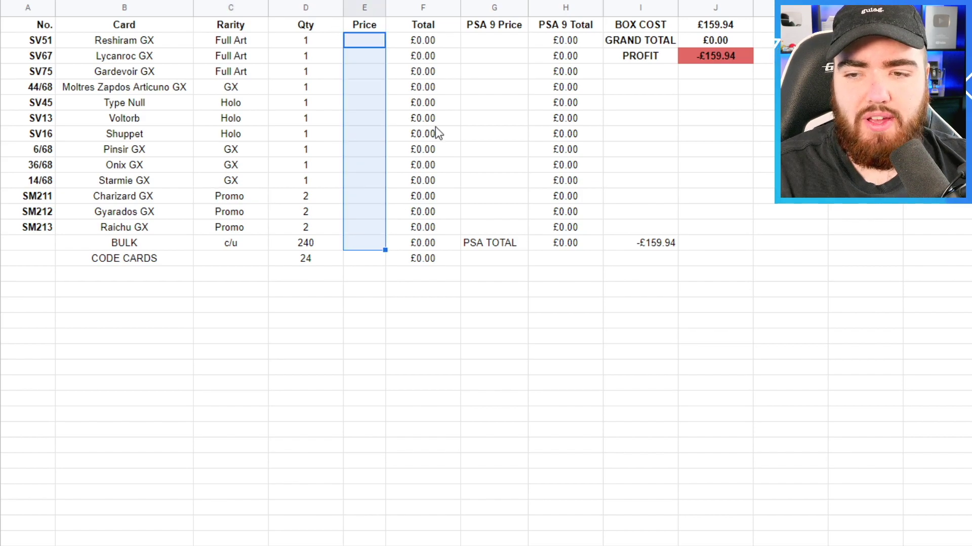
drag(489, 26, 496, 220)
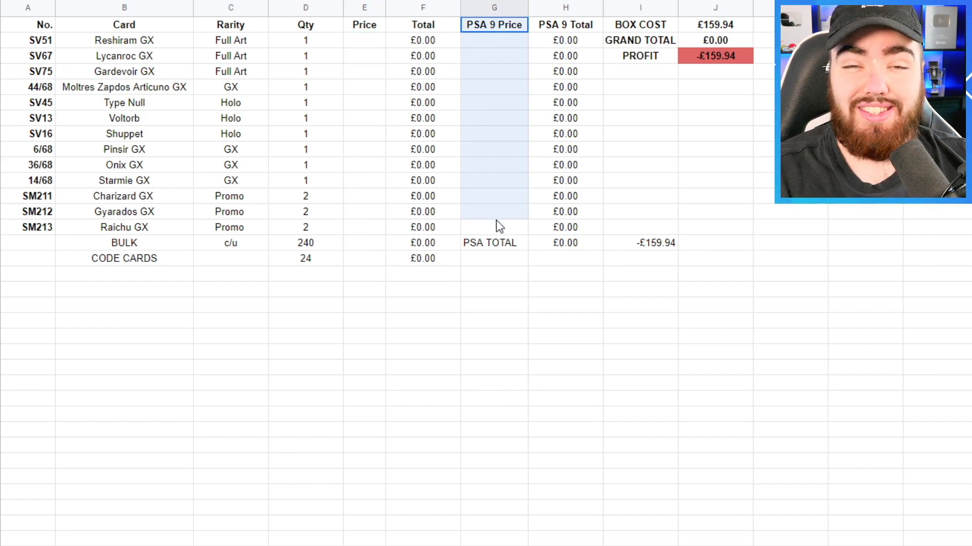
click(491, 62)
key(Up)
key(Up)
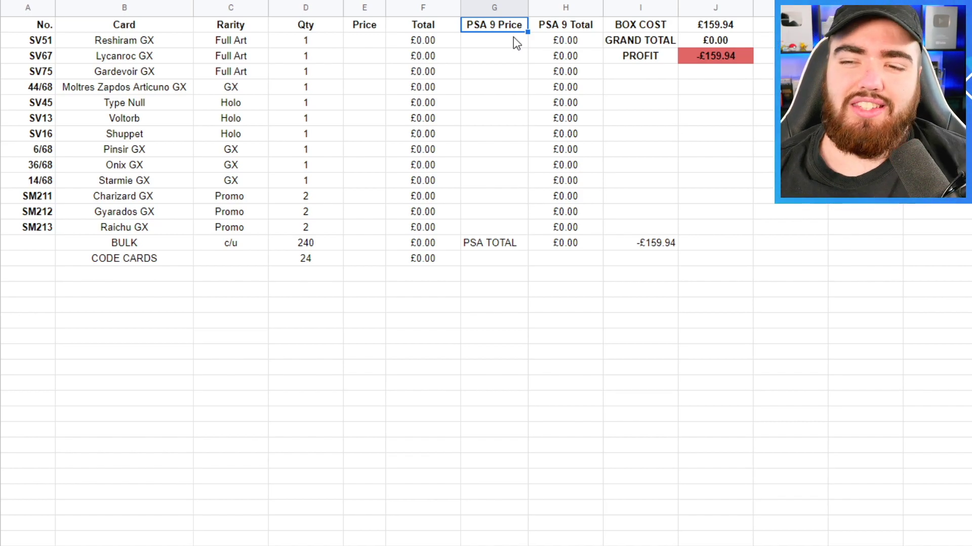
- Switch to the card price site, show Hidden Fates last sales for grade 9, and find Full Art/Reshiram GX (SV51)
key(Down)
key(Left)
key(Left)
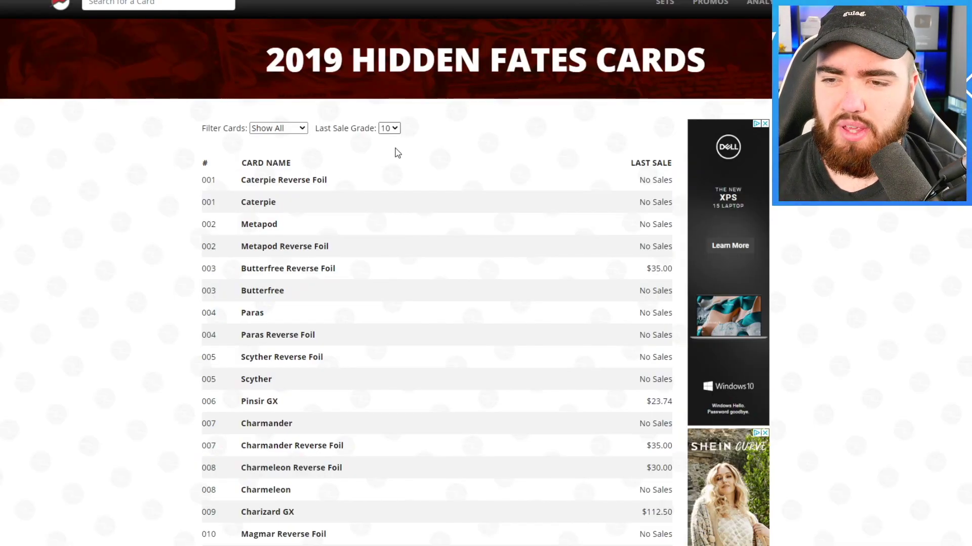
click(396, 154)
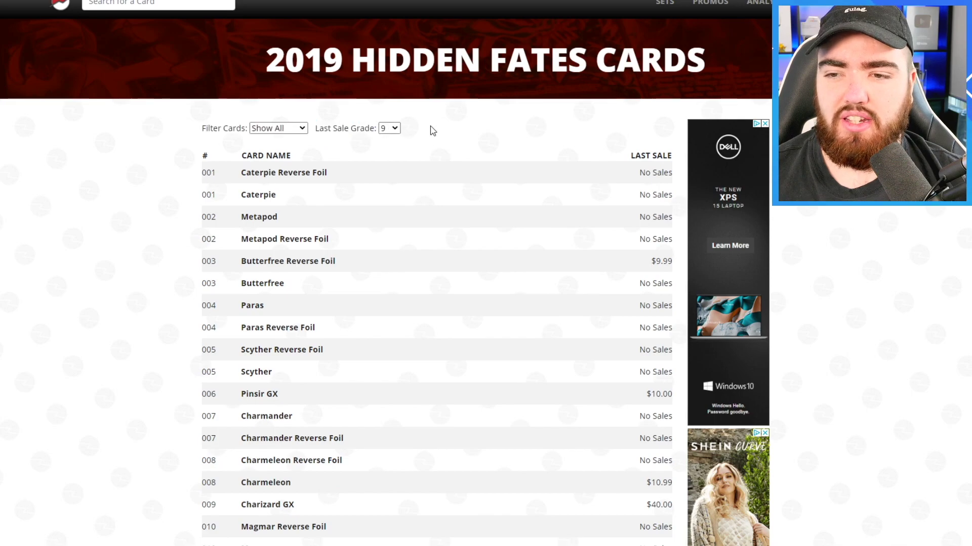
scroll(602, 188, down, 15)
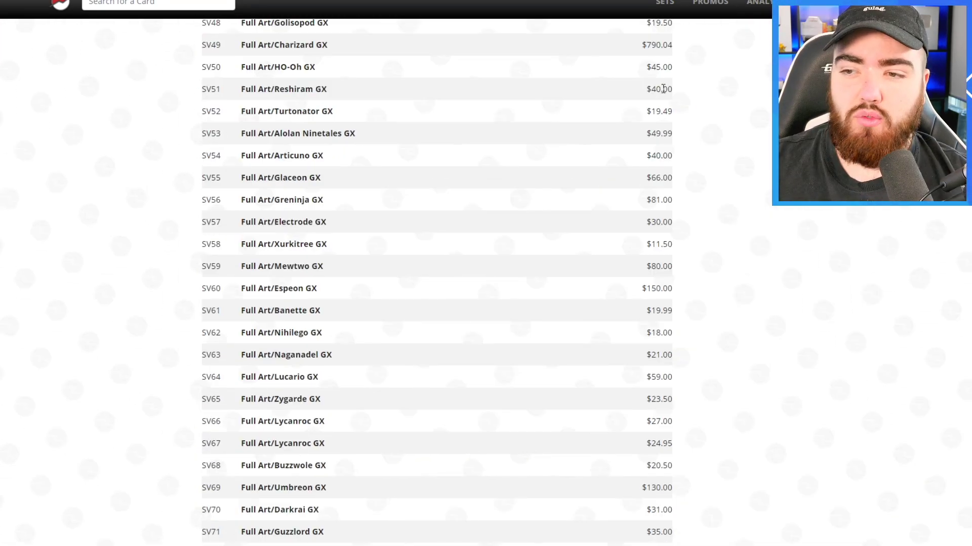
double_click(660, 90)
click(663, 90)
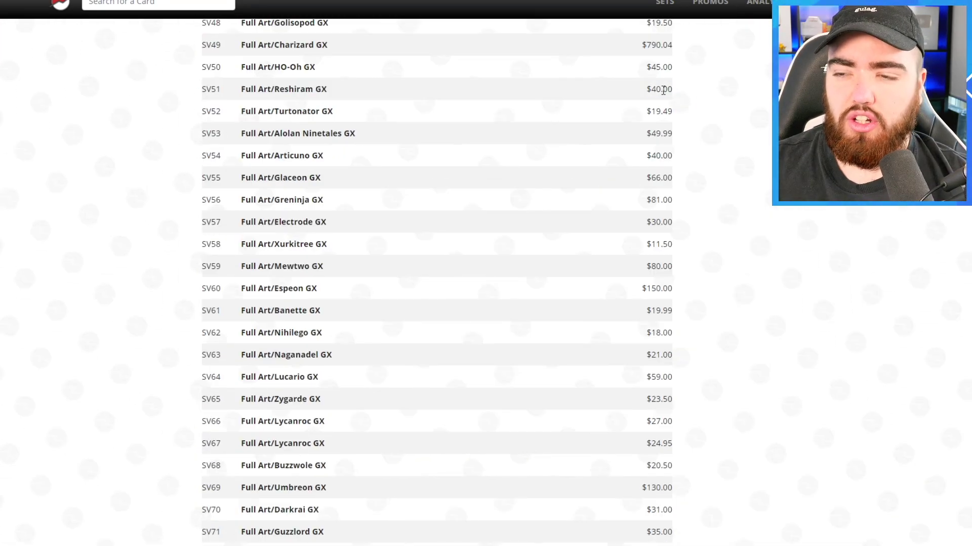
double_click(660, 89)
click(690, 93)
- Check the 40 USD to GBP conversion and enter 31 as Reshiram GX's PSA 9 price in the spreadsheet
triple_click(66, 104)
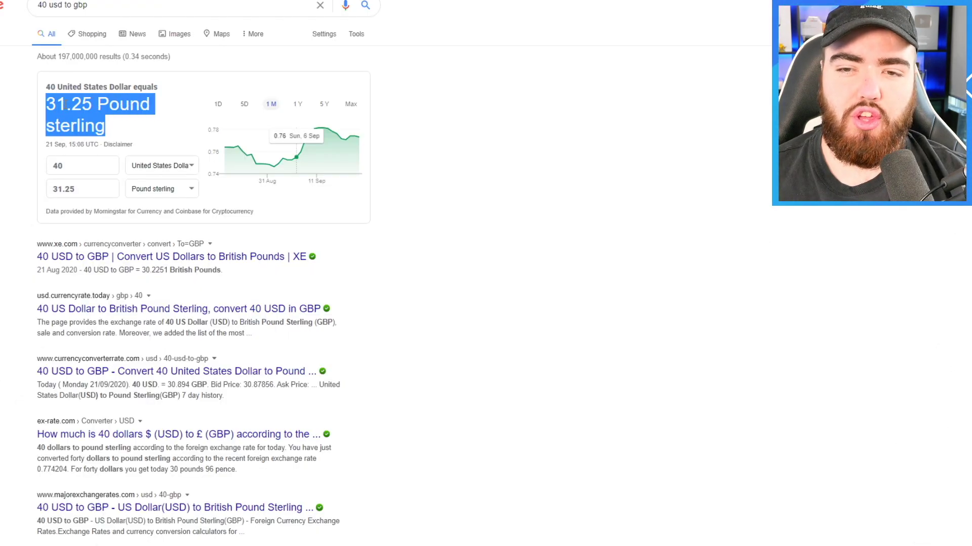
double_click(65, 104)
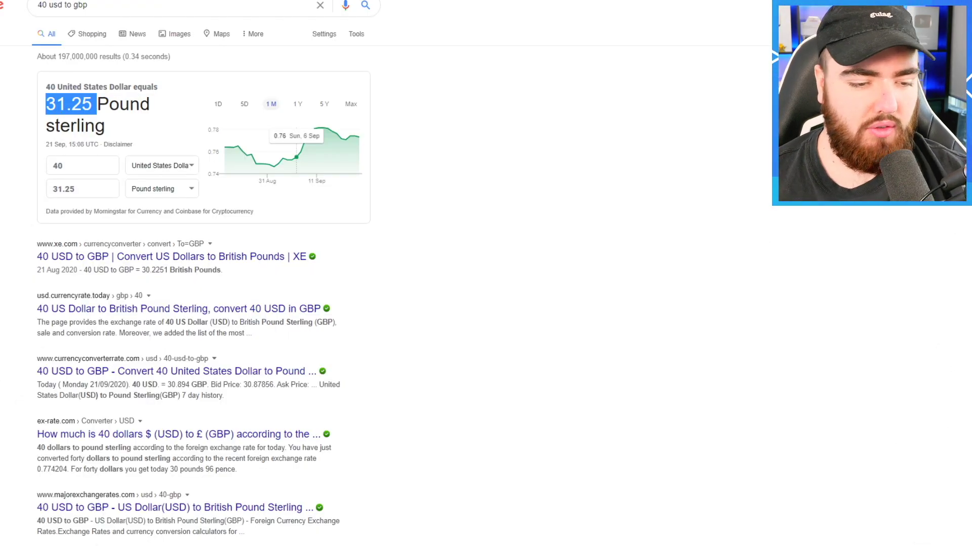
text(31)
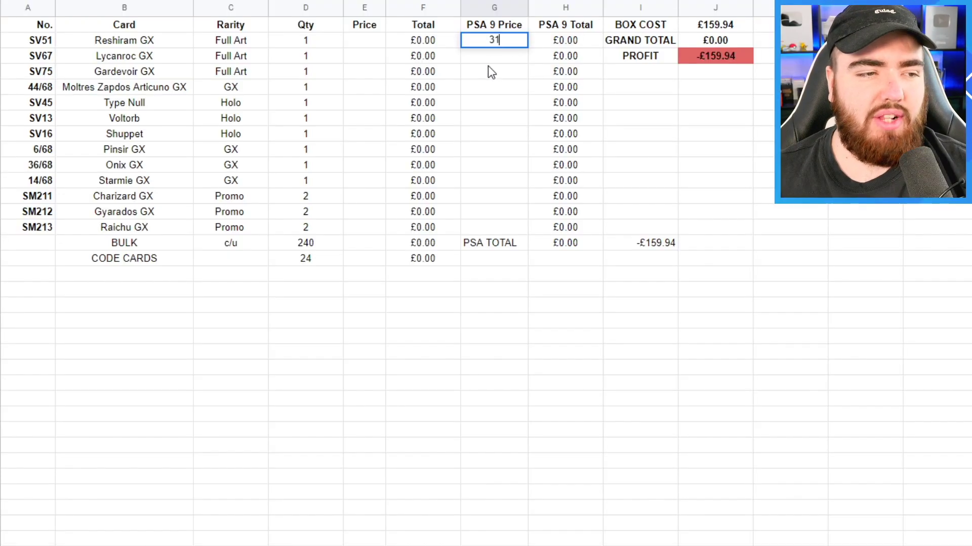
click(489, 71)
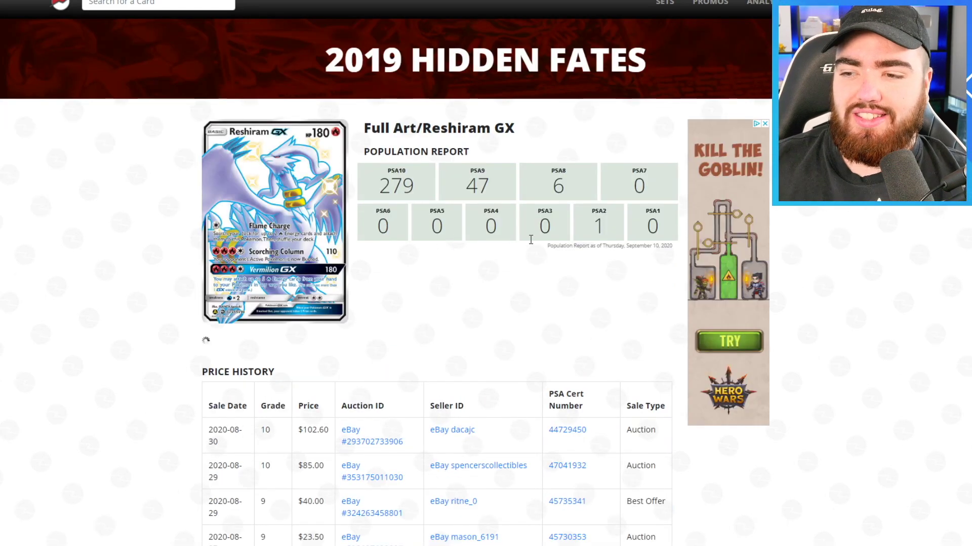
- Examine Full Art/Reshiram GX's sales price history with PSA 10 hidden, and compare it with the PSA 9 price in the spreadsheet
scroll(633, 283, down, 3)
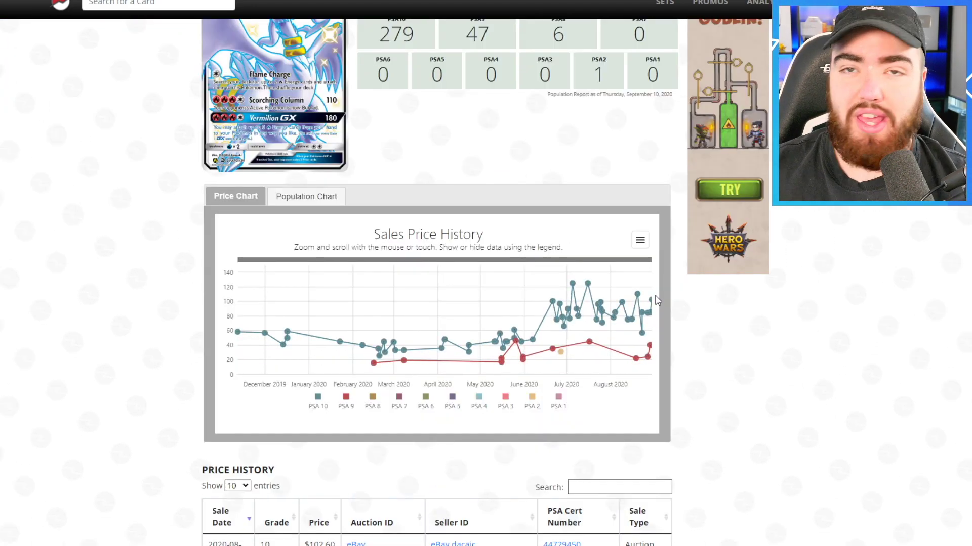
click(317, 405)
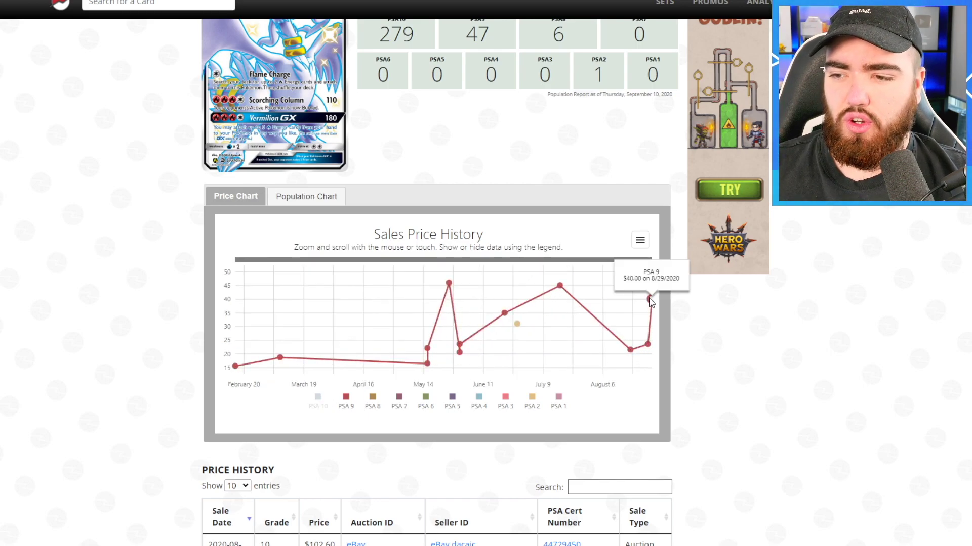
mouse_move(632, 347)
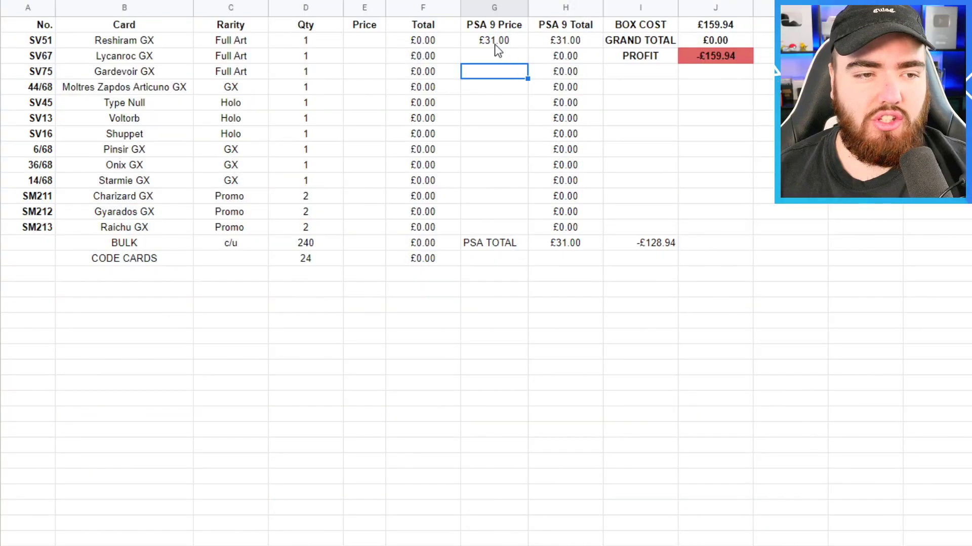
click(494, 45)
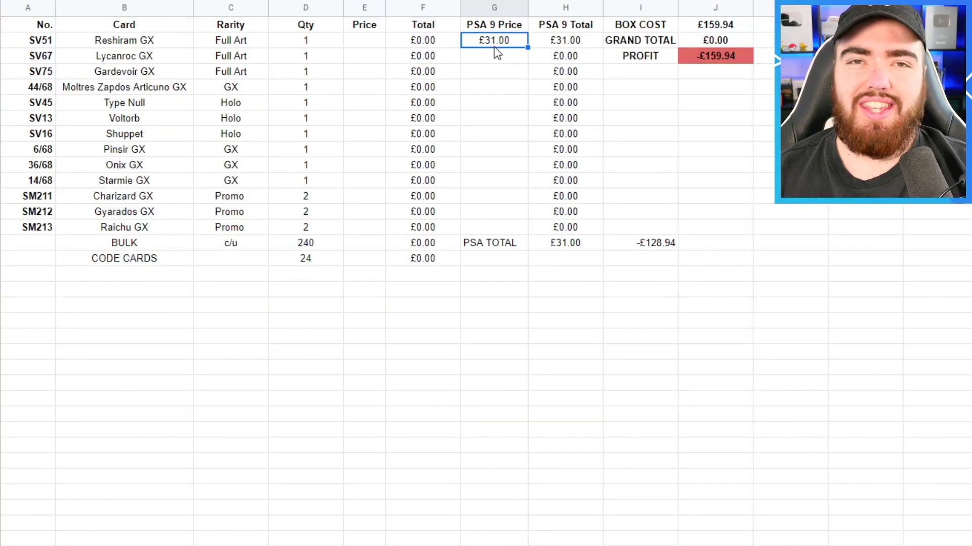
click(499, 55)
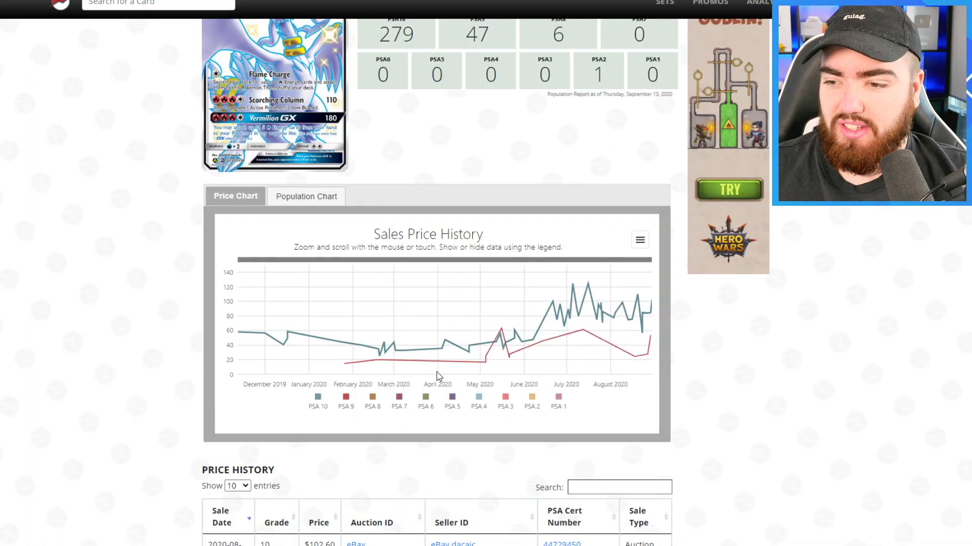
mouse_move(651, 302)
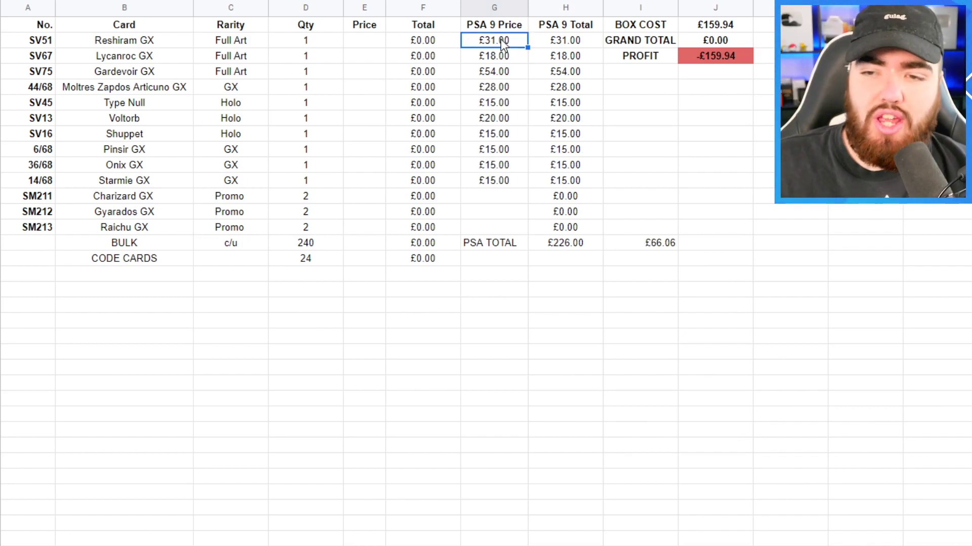
- Review the PSA 9 prices from Reshiram GX to Starmie GX, including the Type Null, Shuppet, Pinsir GX and Onix GX rows
drag(506, 38, 497, 181)
click(503, 150)
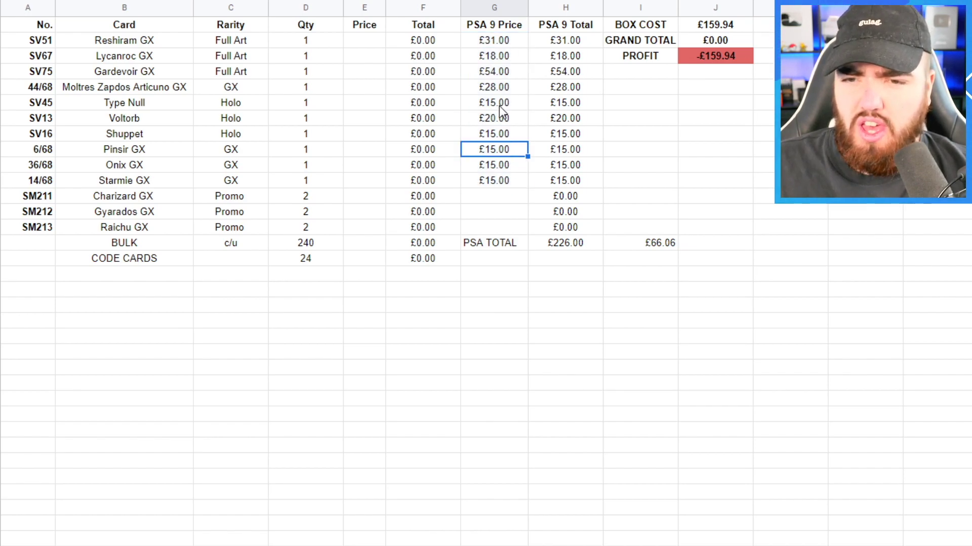
drag(499, 105, 154, 101)
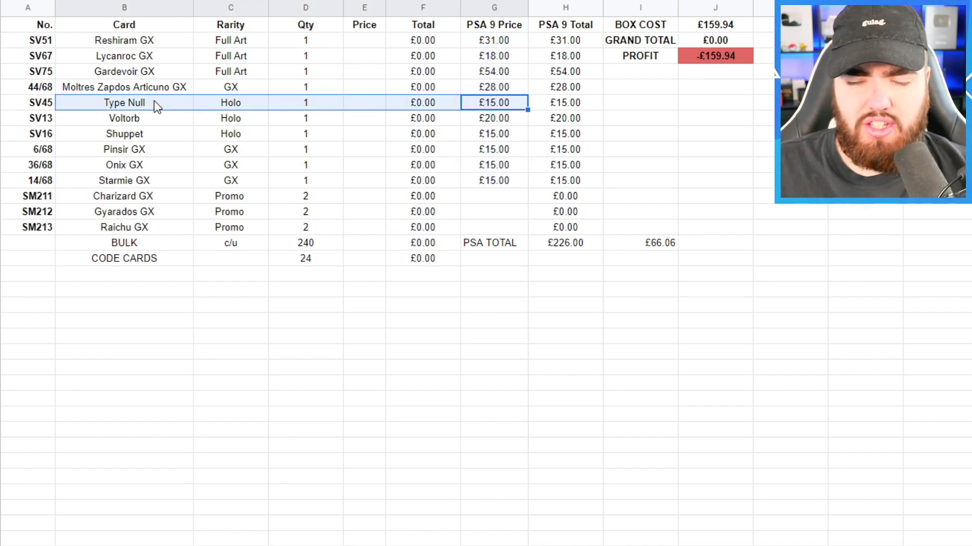
click(508, 107)
drag(501, 135, 499, 165)
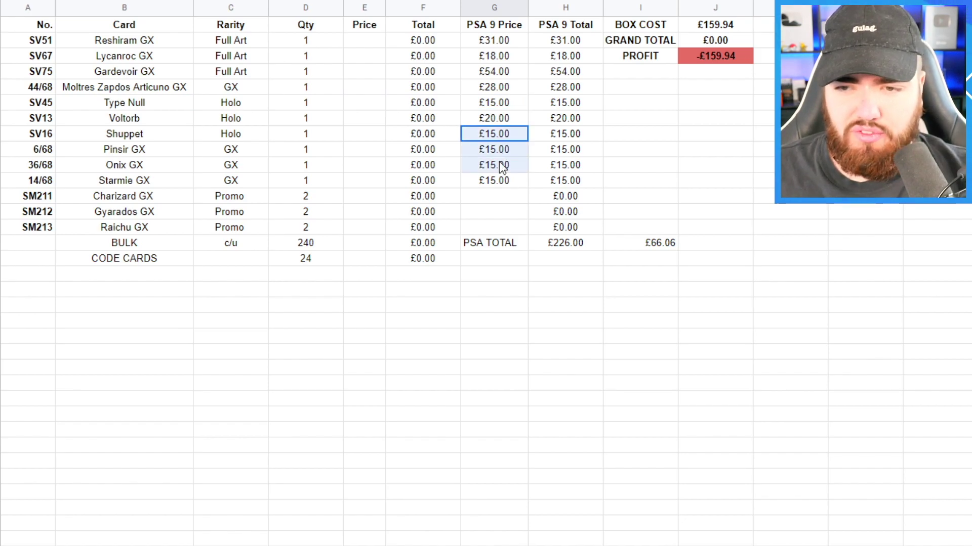
click(139, 147)
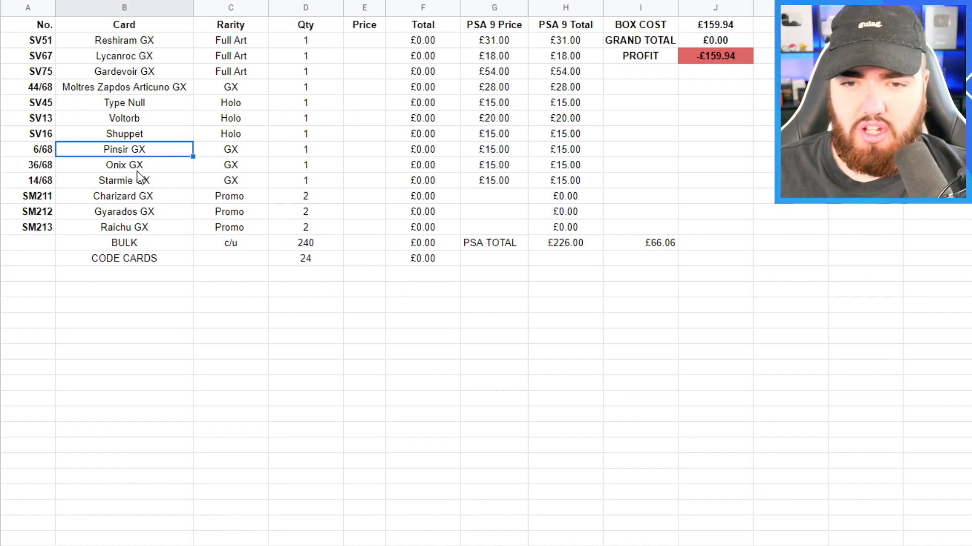
click(143, 170)
click(475, 183)
drag(487, 155, 494, 180)
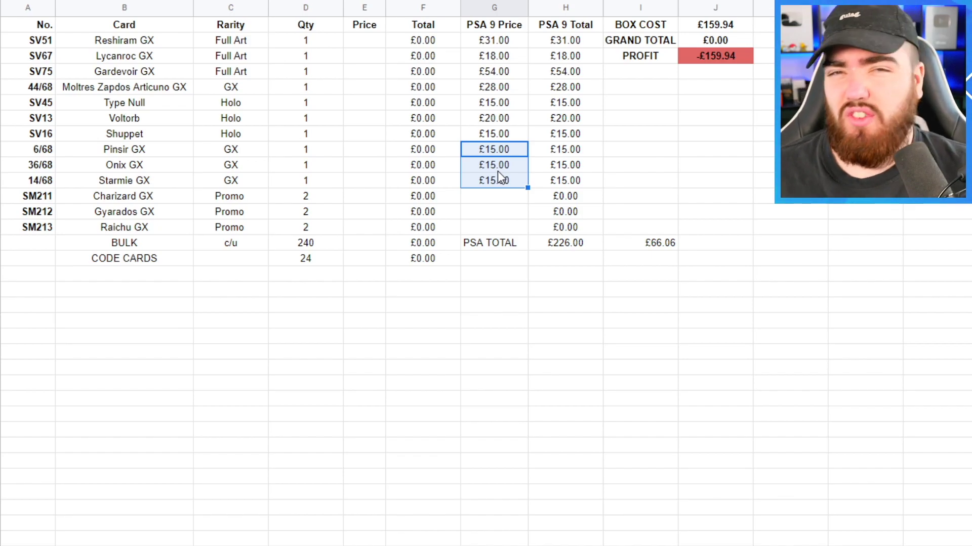
- Look up the last sales of the Charizard, Gyarados and Raichu GX Hidden Fates Tins promos (SM211–SM213) in the SM Black Star list
click(498, 210)
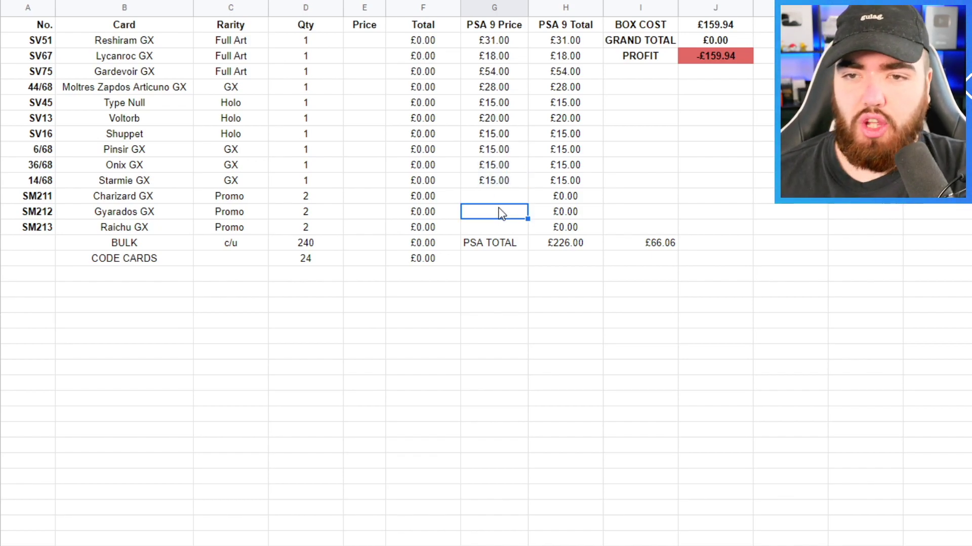
click(504, 198)
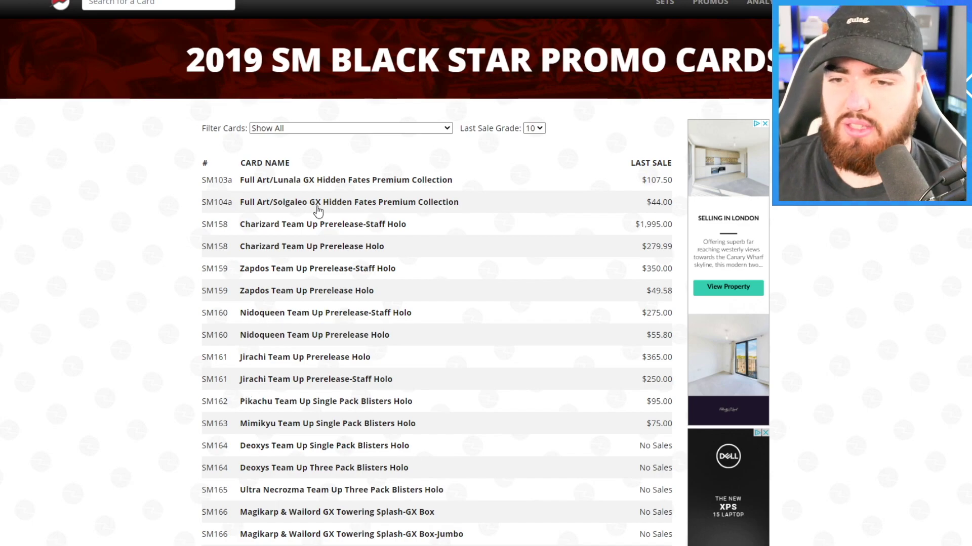
scroll(339, 271, down, 10)
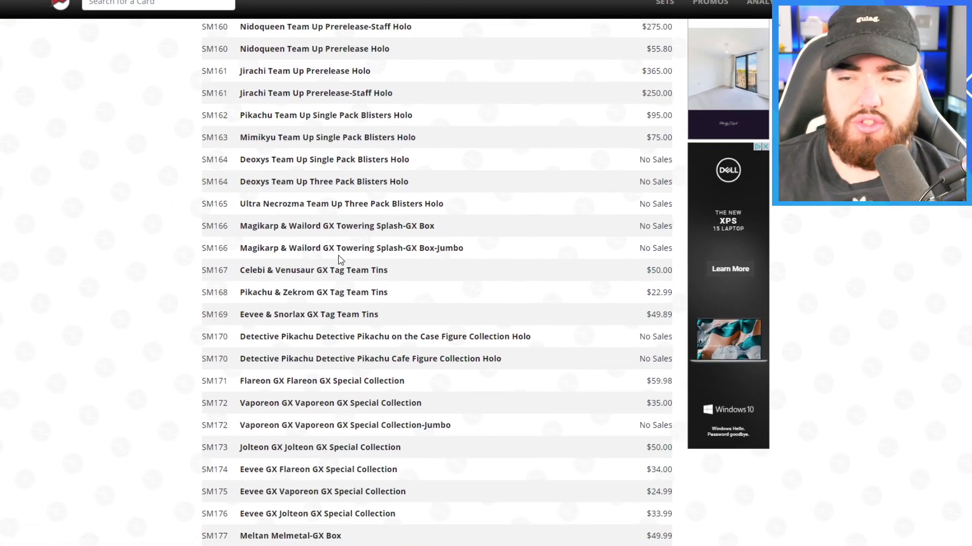
scroll(340, 254, down, 20)
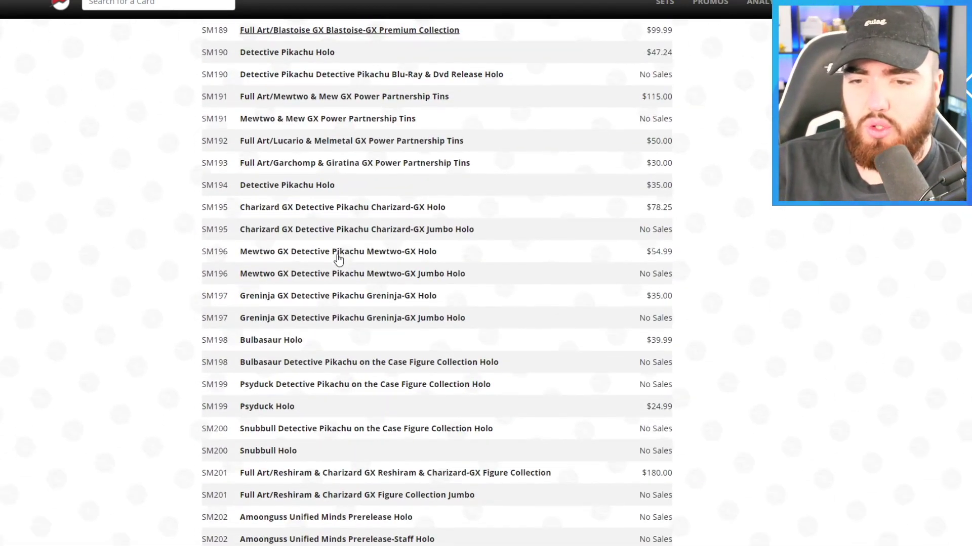
scroll(339, 259, down, 3)
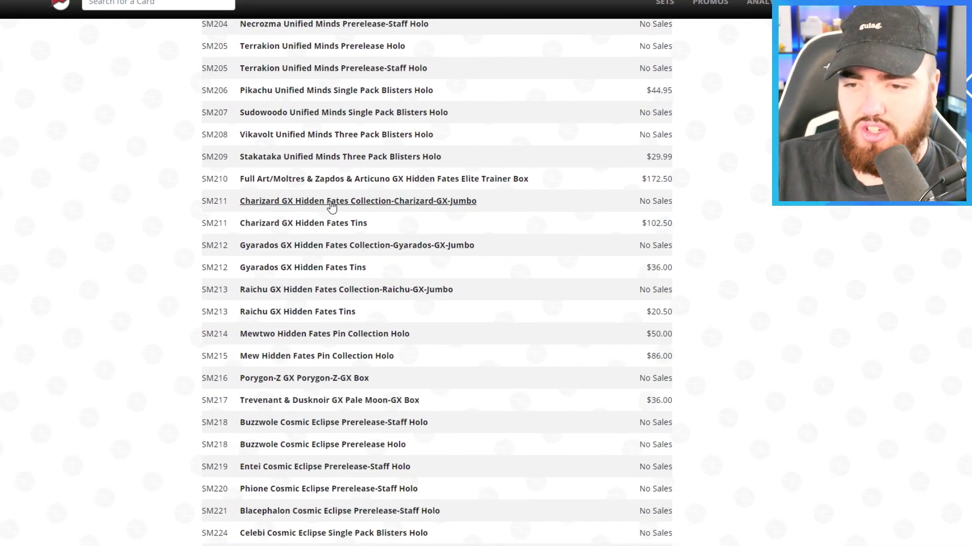
triple_click(658, 223)
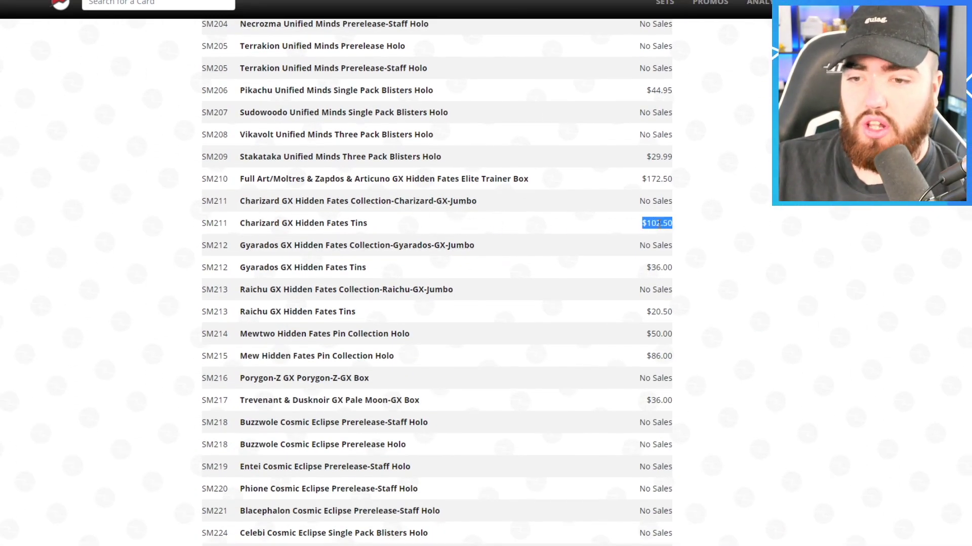
double_click(653, 267)
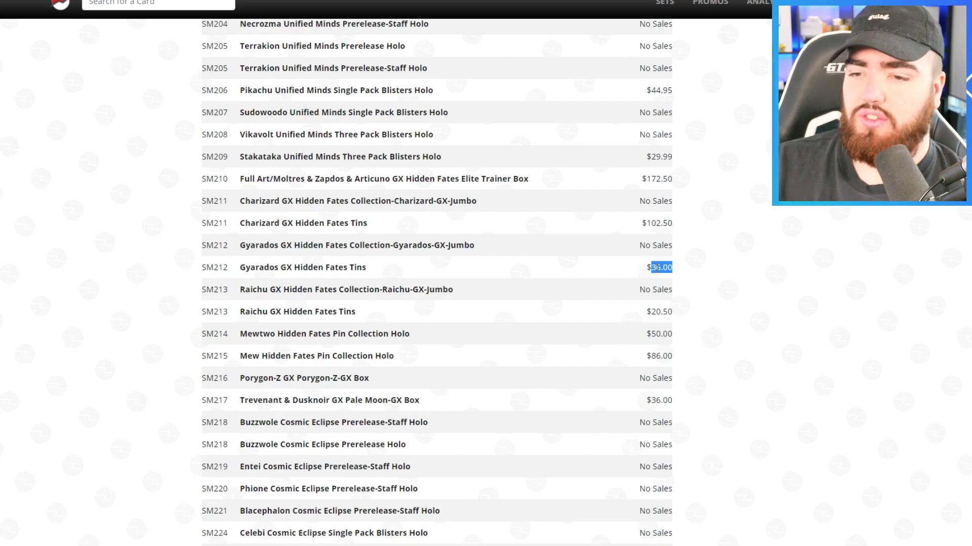
triple_click(663, 310)
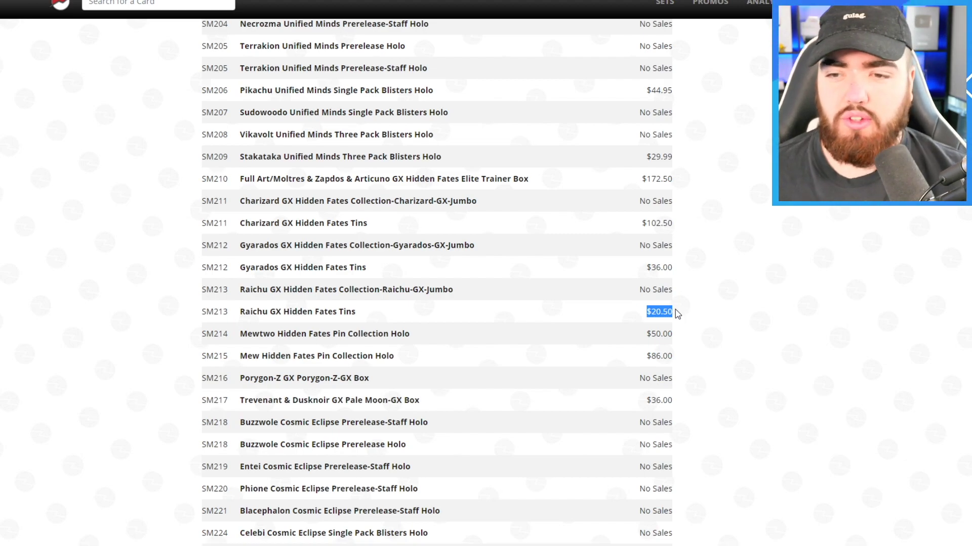
click(551, 223)
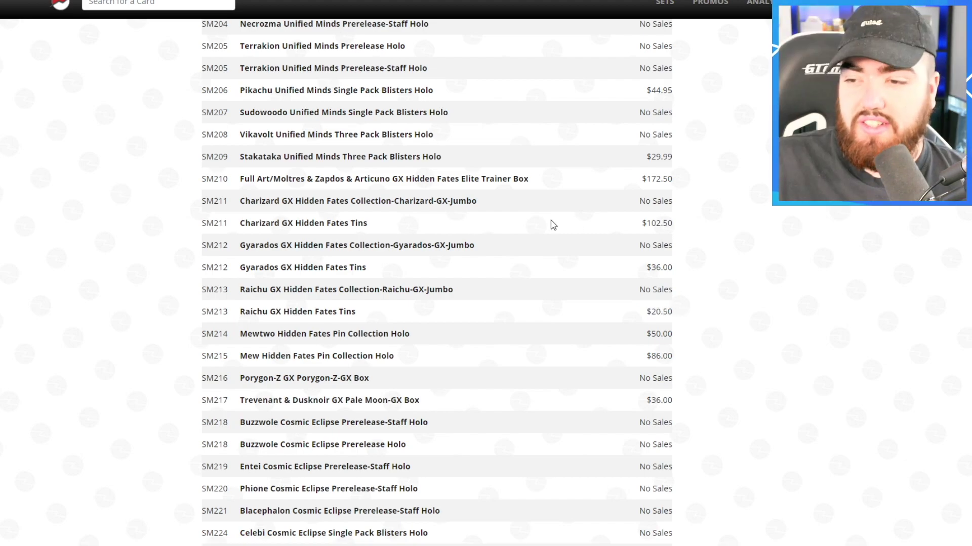
- Look up the price history of Charizard GX Hidden Fates Tins and check the 30 USD to GBP conversion
double_click(658, 223)
click(311, 223)
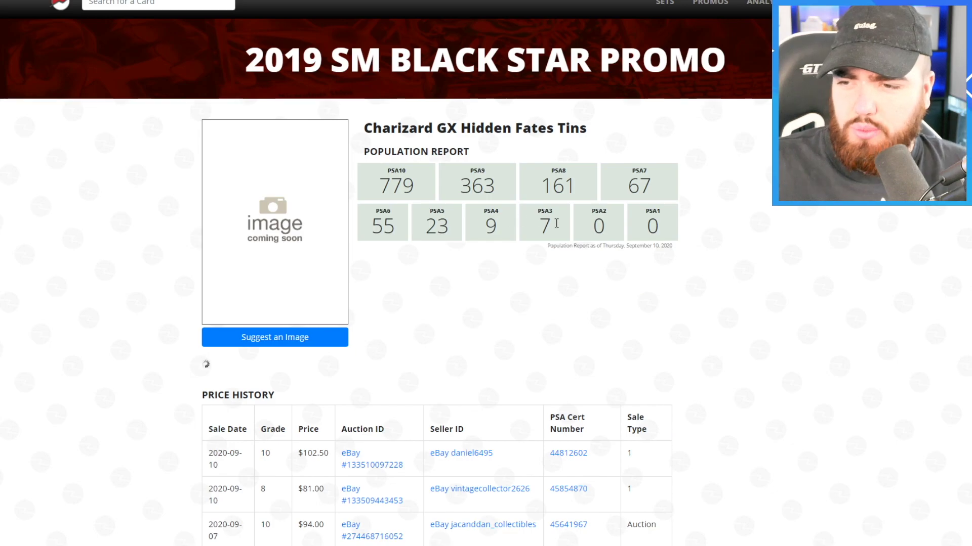
scroll(692, 254, down, 2)
scroll(692, 254, down, 1)
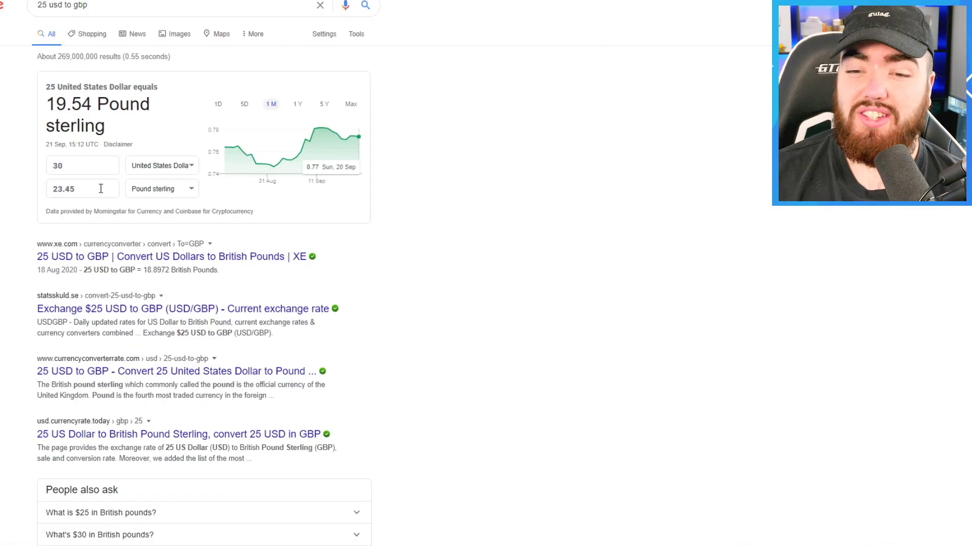
click(101, 188)
click(101, 188)
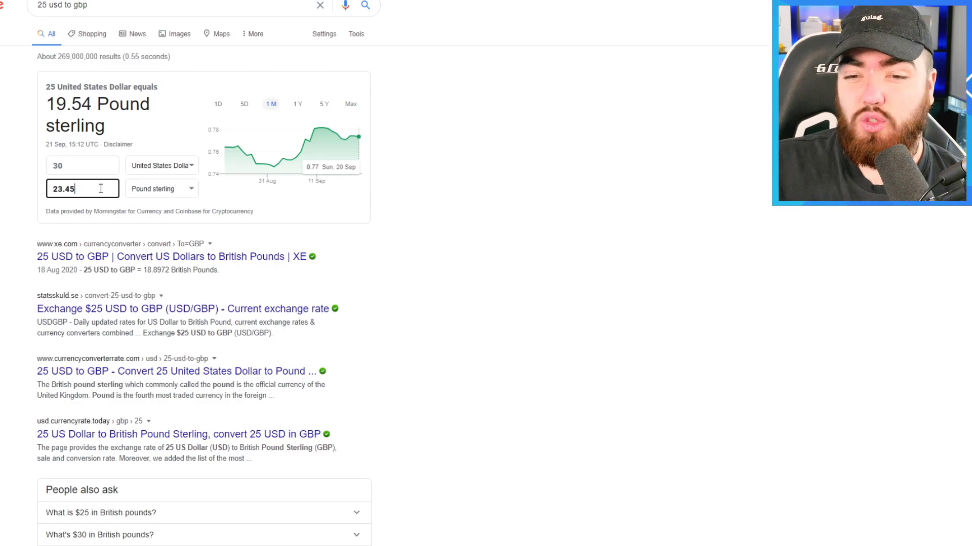
- Enter PSA 9 prices of 24 for the Charizard GX promo and 15 each for the Gyarados GX and Raichu GX promos
click(488, 204)
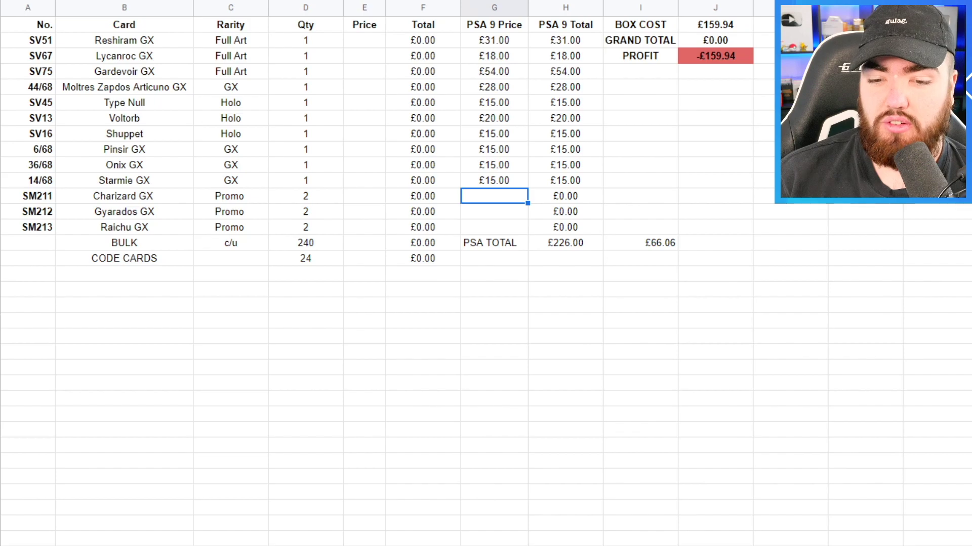
text(24)
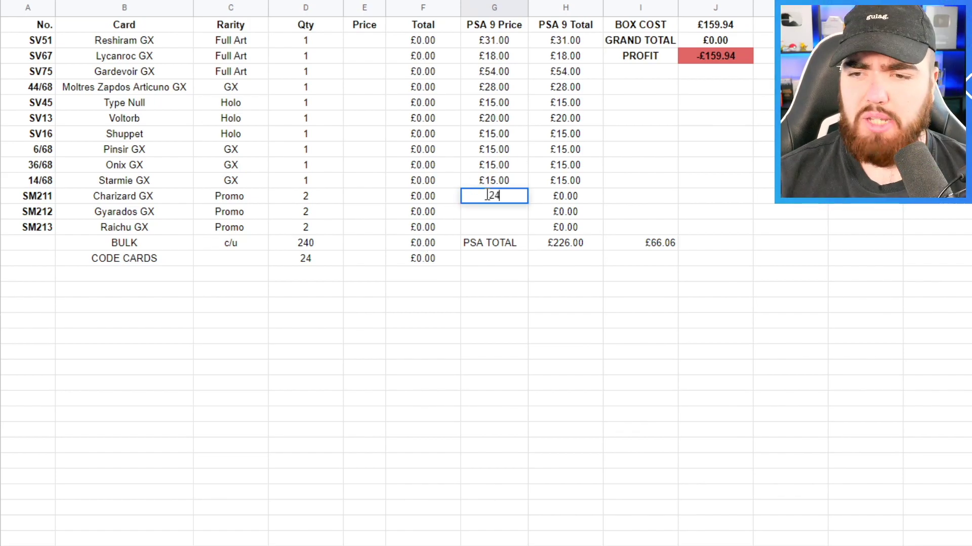
key(Return)
text(15)
key(Return)
text(15)
key(Return)
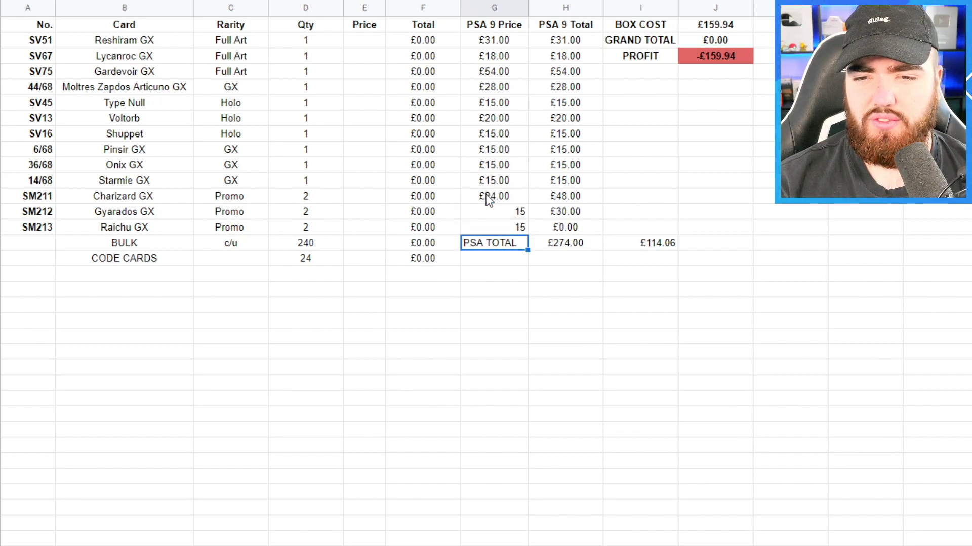
- Apply the Charizard GX price's pound currency format to the Gyarados GX and Raichu GX PSA 9 prices
click(485, 196)
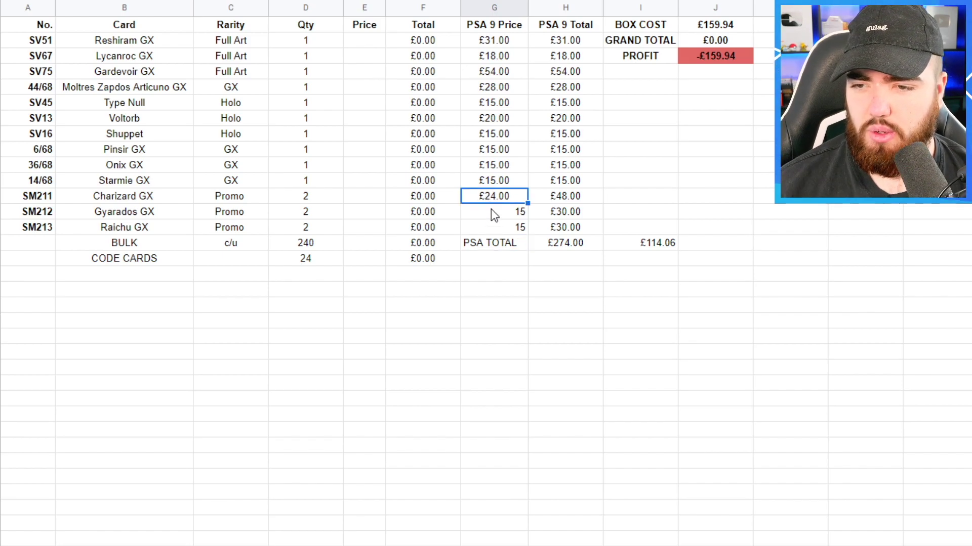
drag(490, 209, 493, 227)
click(640, 196)
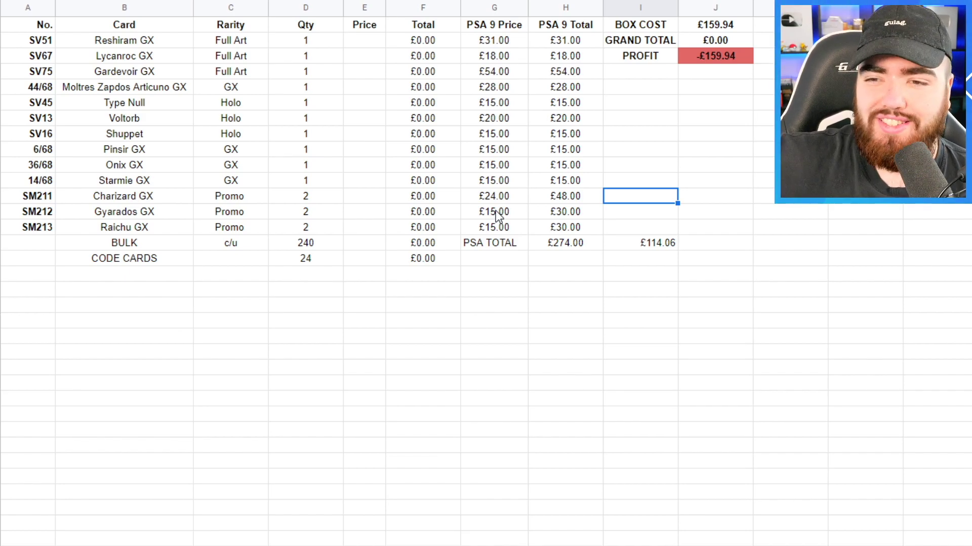
- Review the PSA 9 prices of Reshiram GX, Gardevoir GX and Charizard GX, and the PSA total row with its profit
click(489, 41)
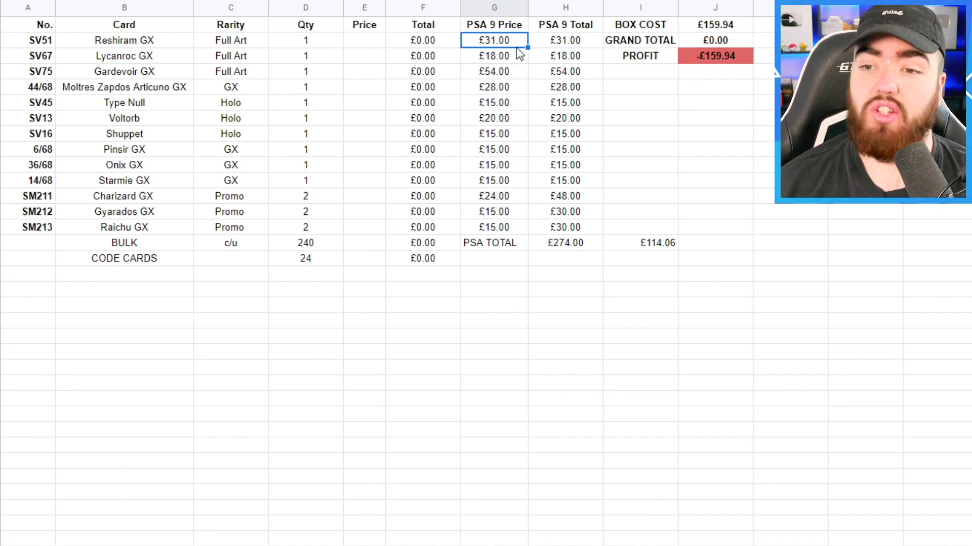
click(491, 76)
click(502, 45)
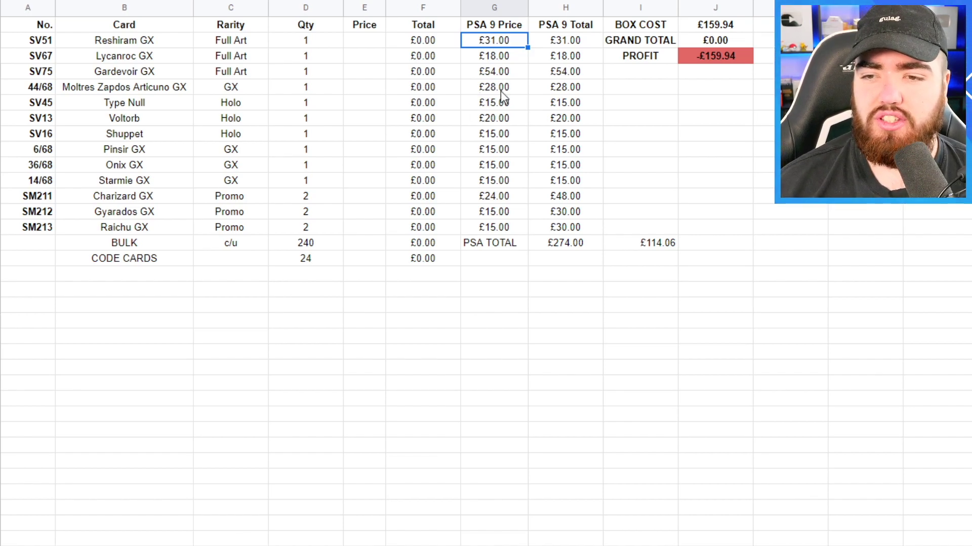
click(477, 198)
drag(123, 196, 476, 198)
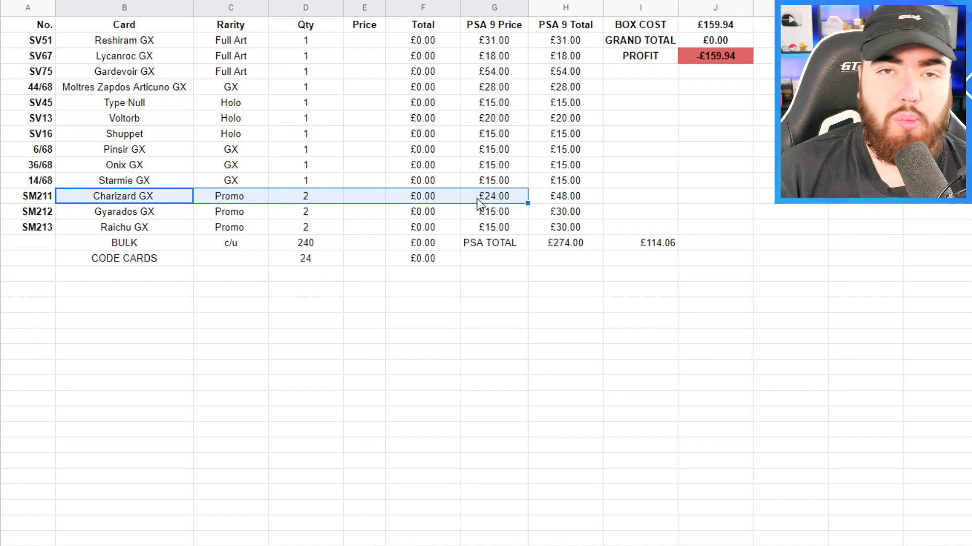
click(477, 198)
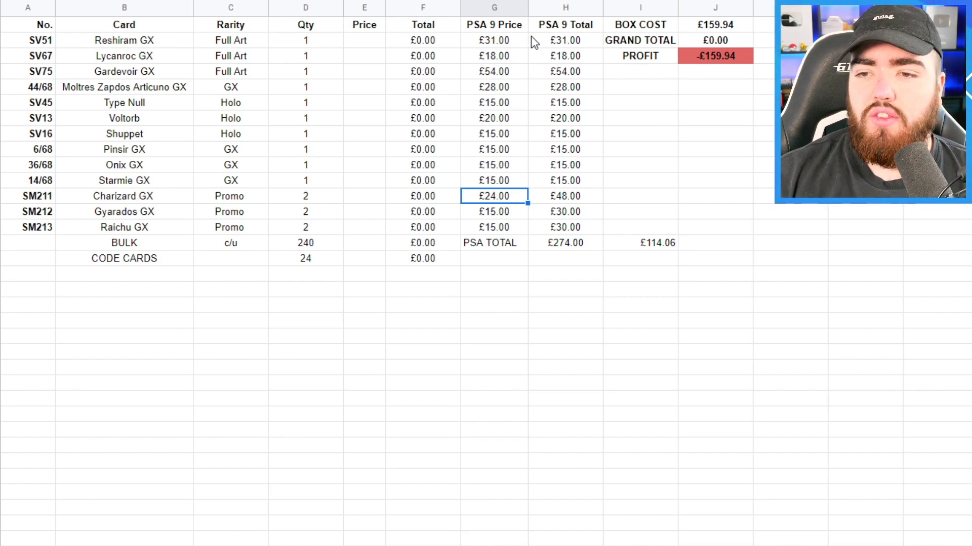
drag(525, 41, 656, 250)
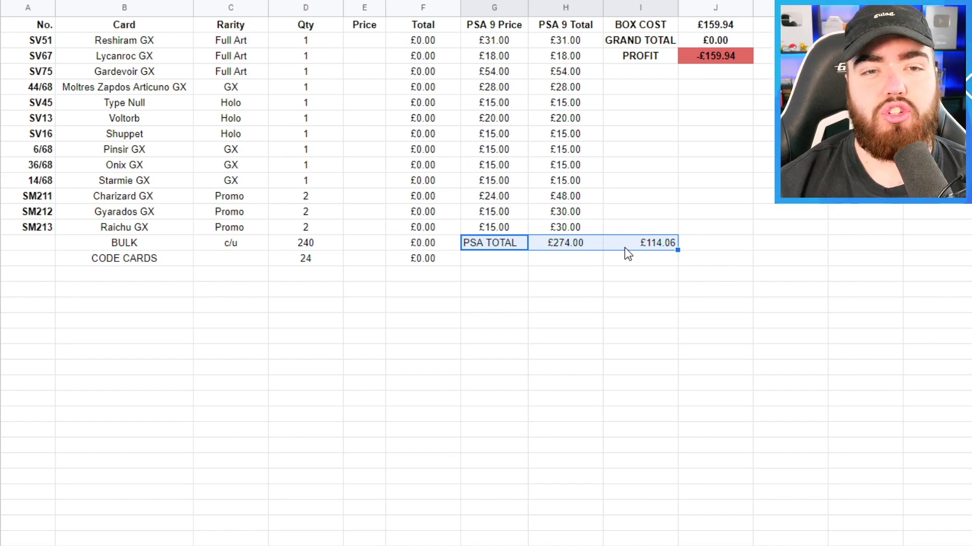
- Check eBay sold listings for "sv51 reshiram gx" and enter 20 as Reshiram GX's ungraded price in the spreadsheet
click(356, 44)
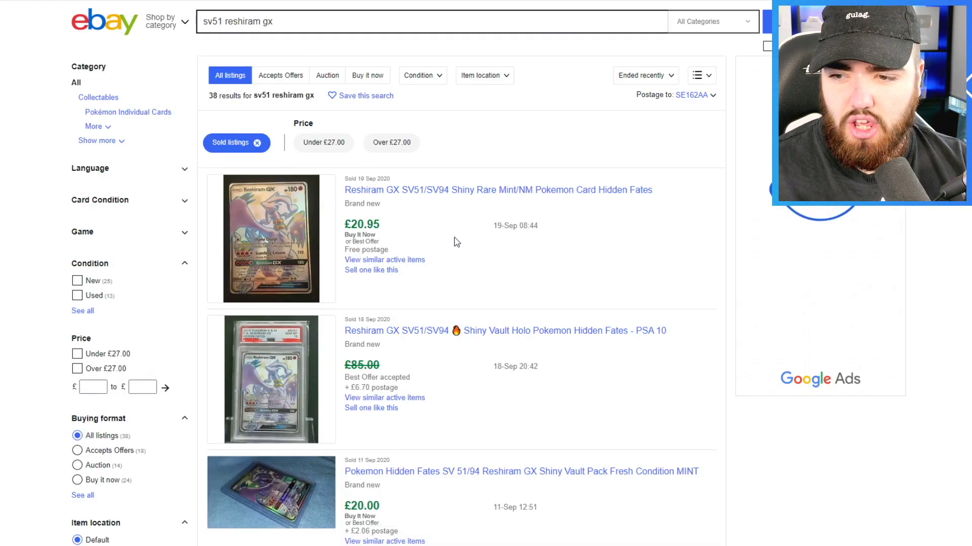
scroll(461, 227, down, 2)
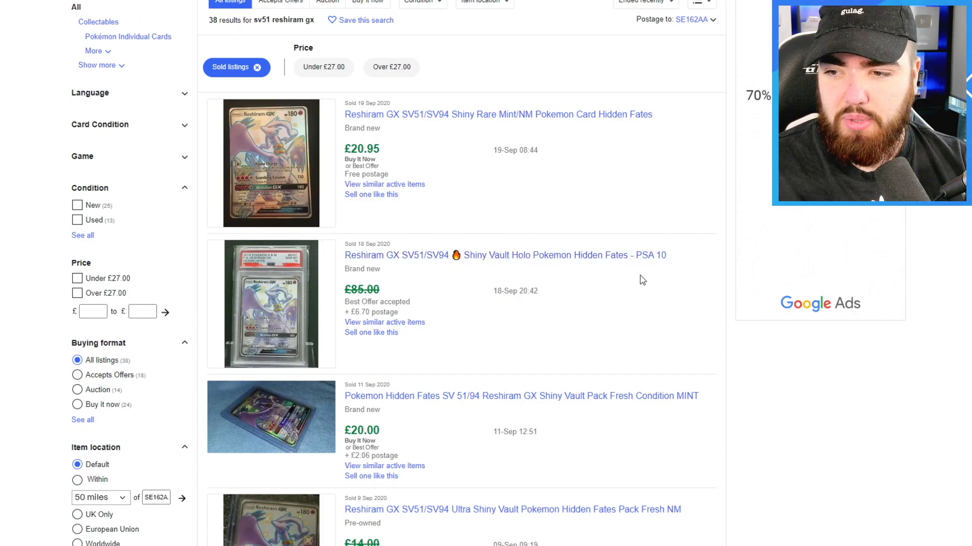
scroll(415, 256, down, 2)
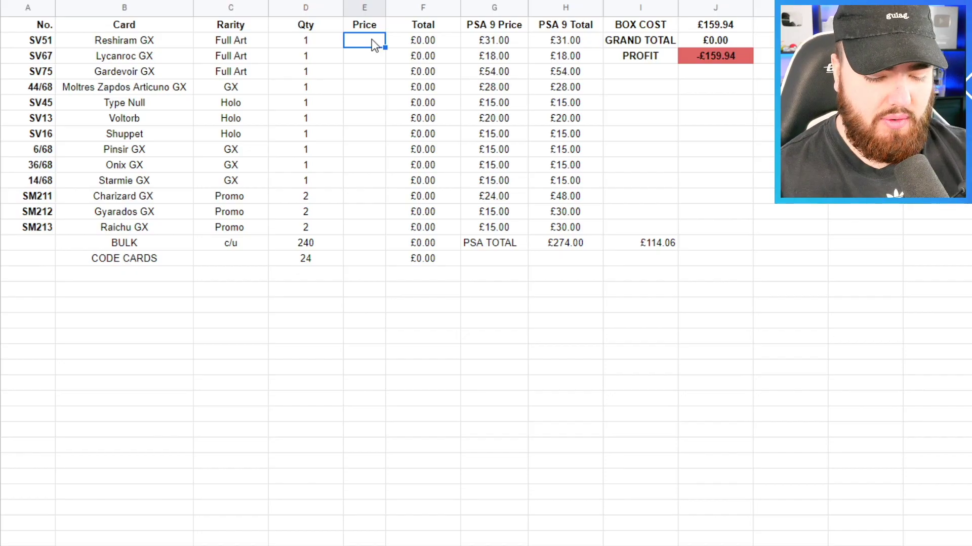
text(20)
key(Return)
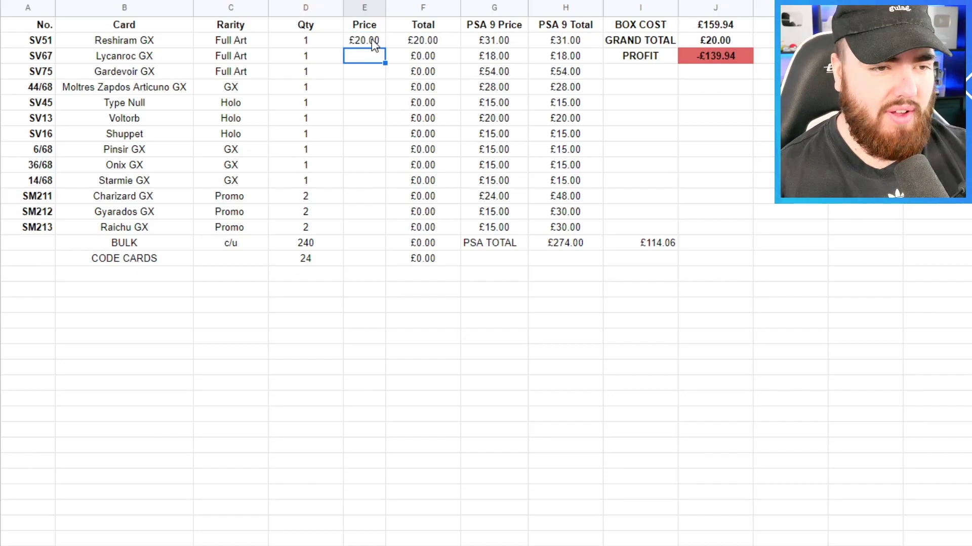
- Compare Reshiram GX's ungraded price with its PSA 9 price in the spreadsheet
click(492, 44)
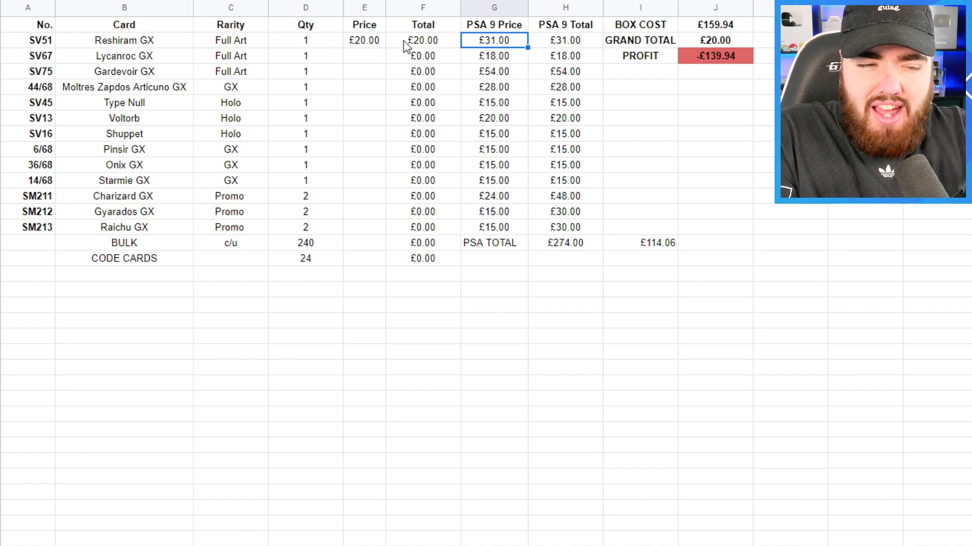
click(371, 45)
click(491, 44)
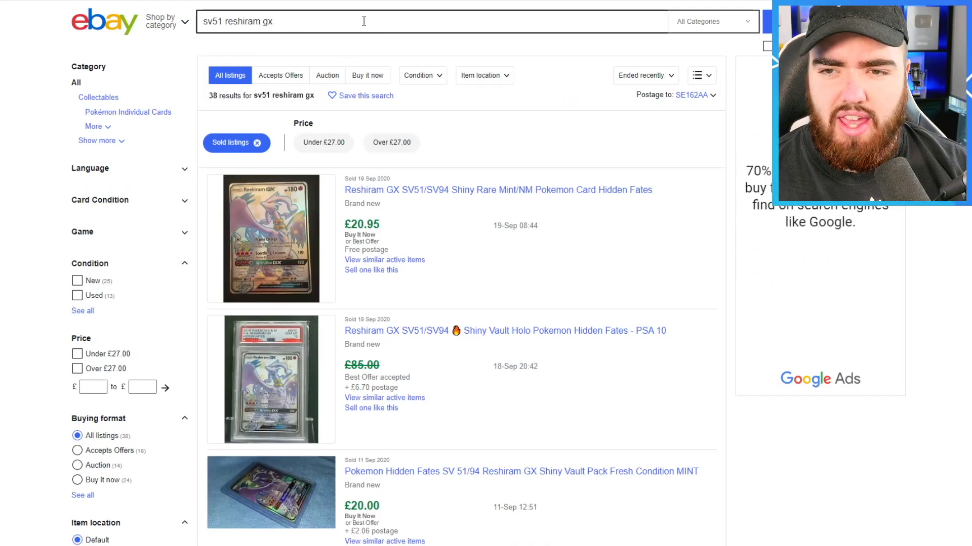
- Search eBay sold listings for "sv67 lycanroc gx" and examine the card's recent sale prices
click(331, 21)
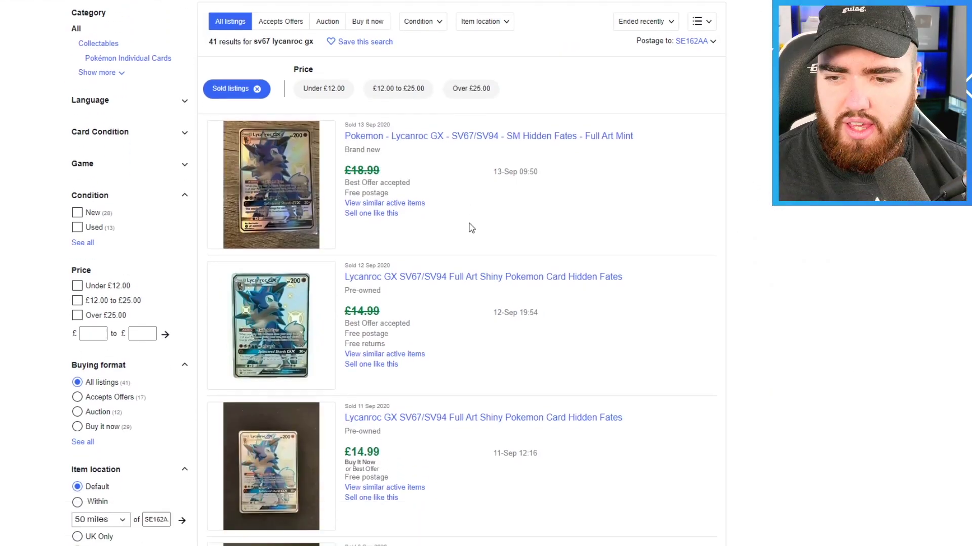
scroll(427, 157, down, 1)
scroll(427, 203, down, 2)
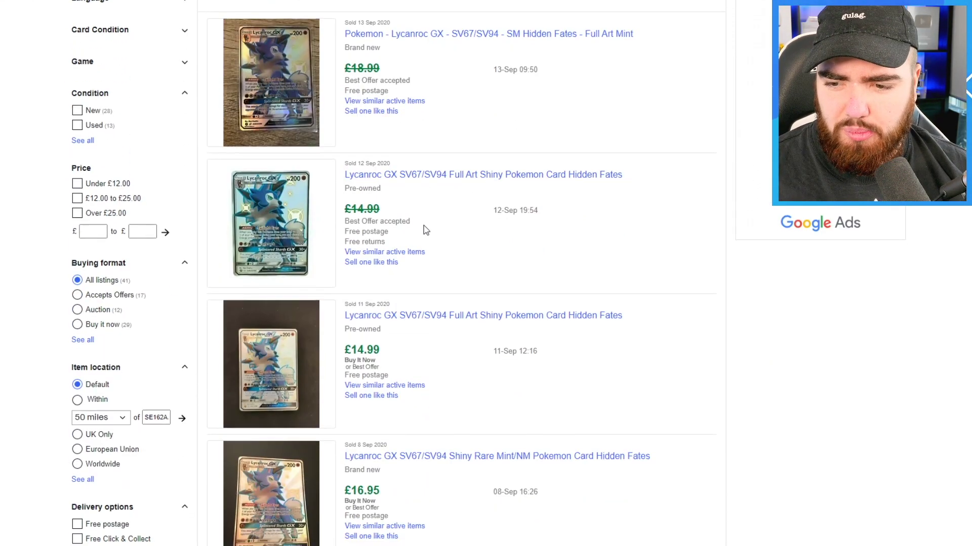
scroll(426, 231, down, 5)
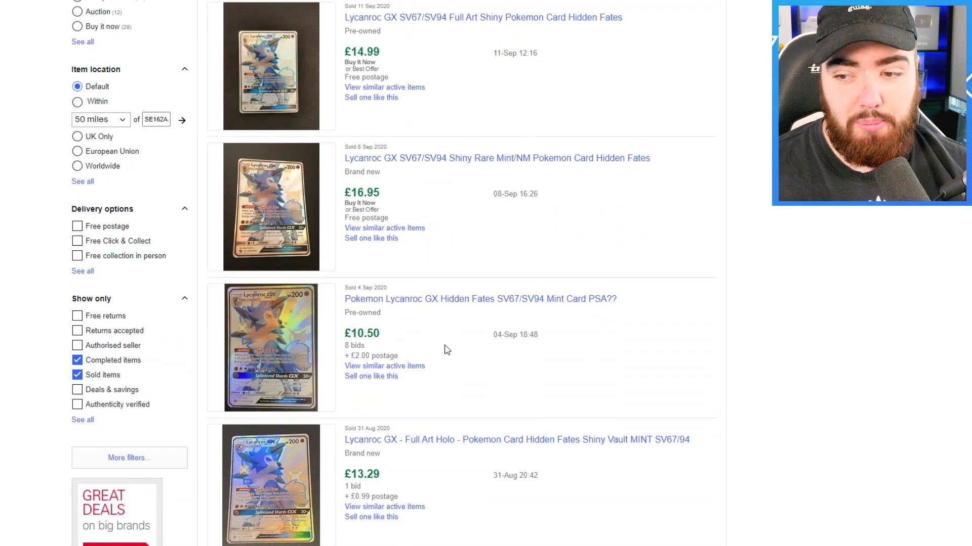
scroll(447, 350, down, 5)
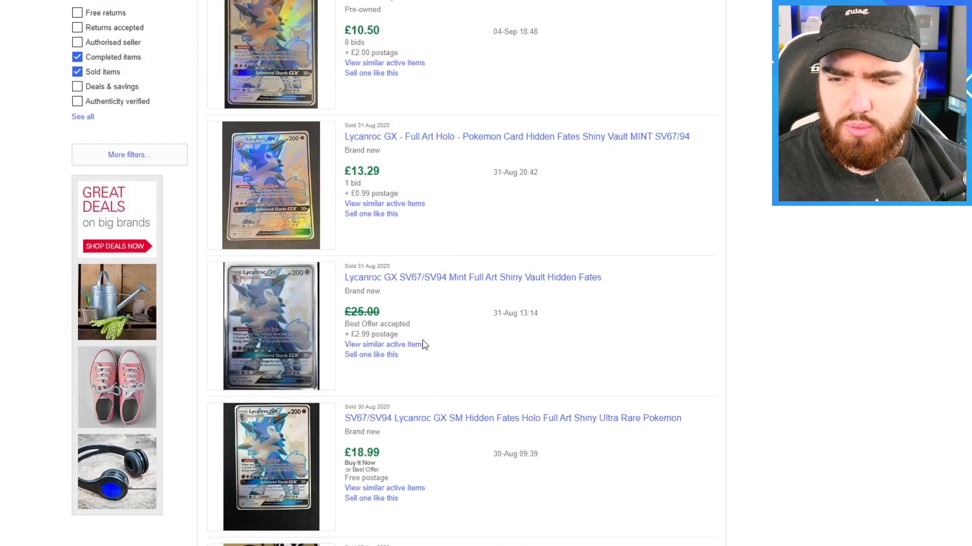
scroll(424, 345, down, 4)
scroll(423, 342, up, 10)
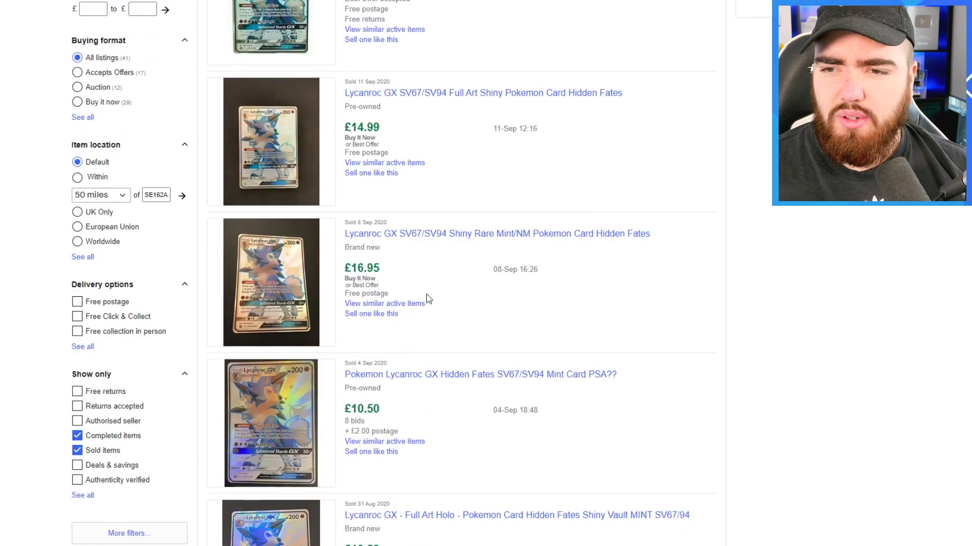
scroll(422, 273, up, 4)
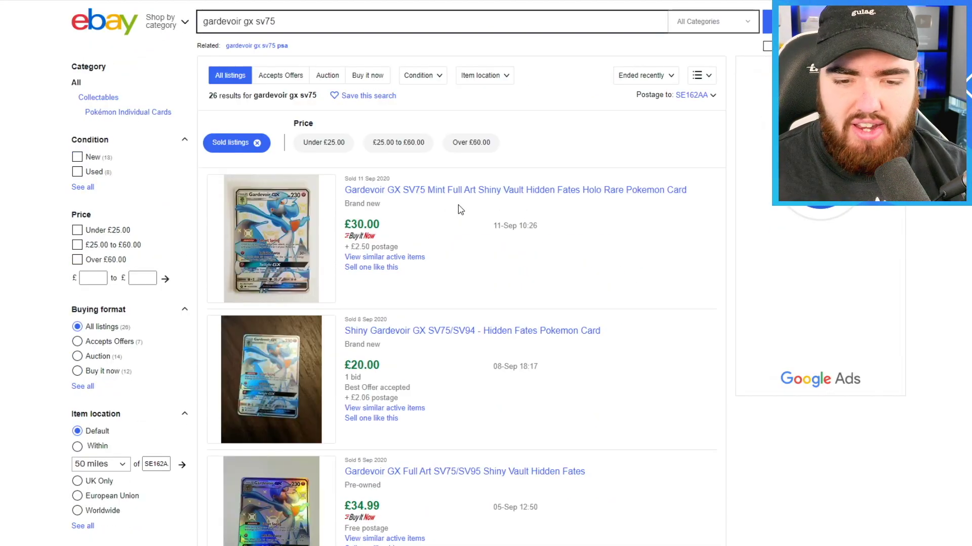
- Examine the September and August sale prices in the eBay sold listings for "gardevoir gx sv75"
scroll(424, 298, down, 1)
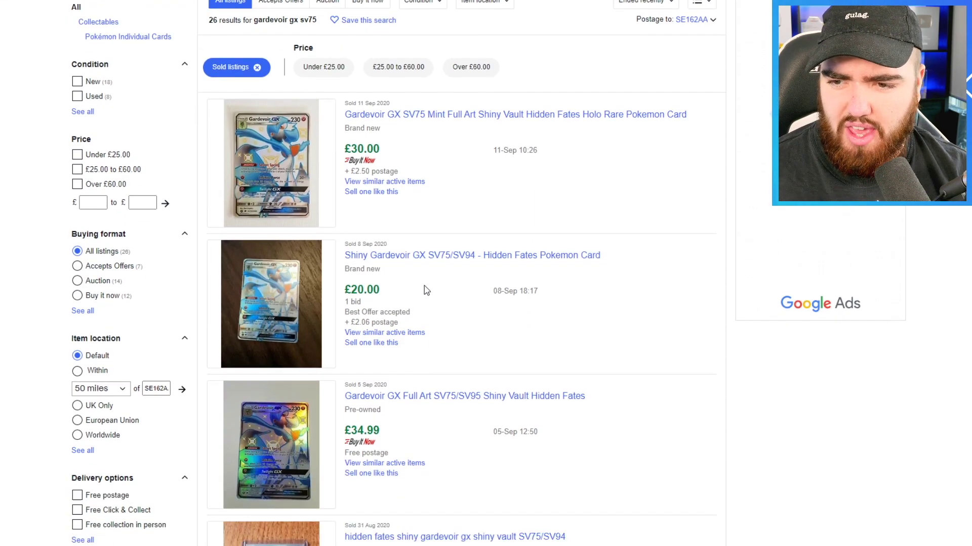
scroll(424, 285, down, 6)
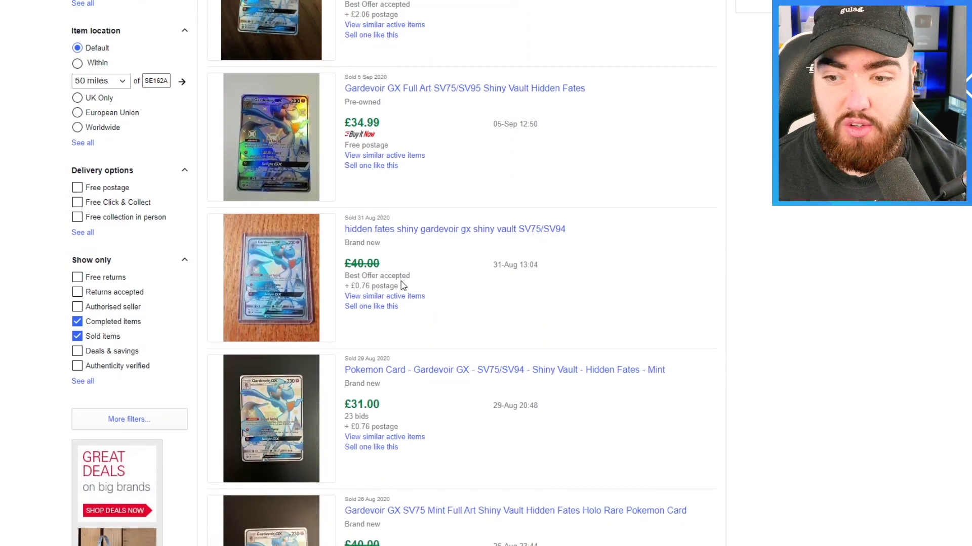
scroll(402, 286, down, 3)
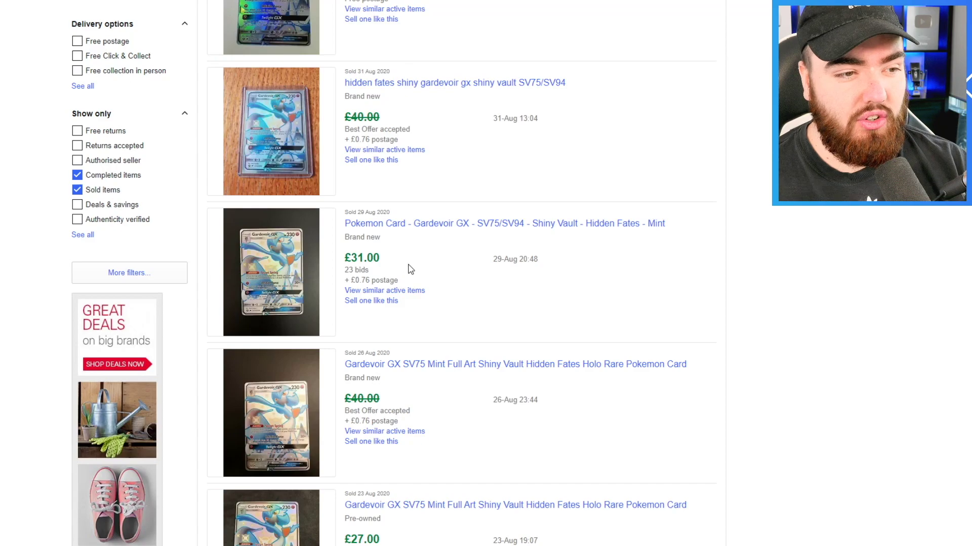
scroll(411, 270, down, 2)
scroll(416, 268, down, 2)
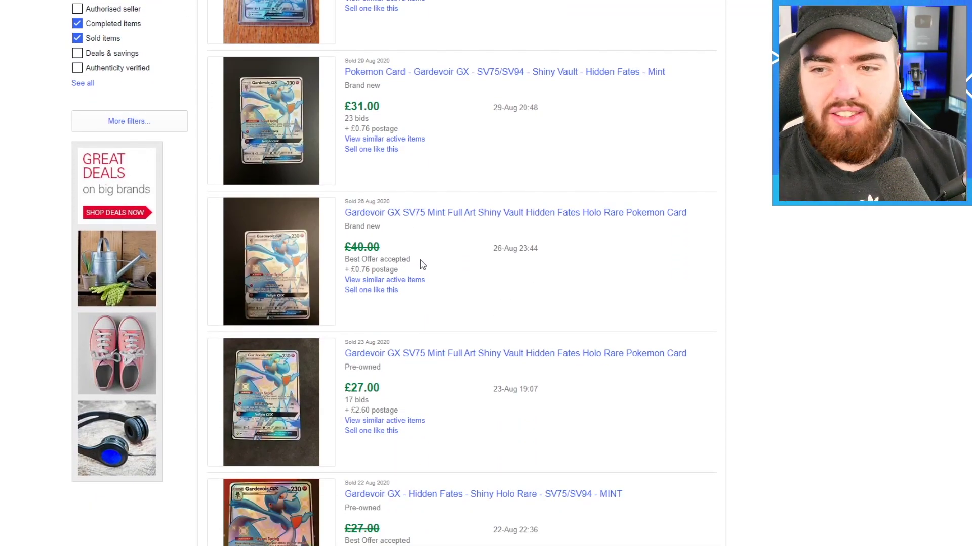
scroll(422, 264, up, 15)
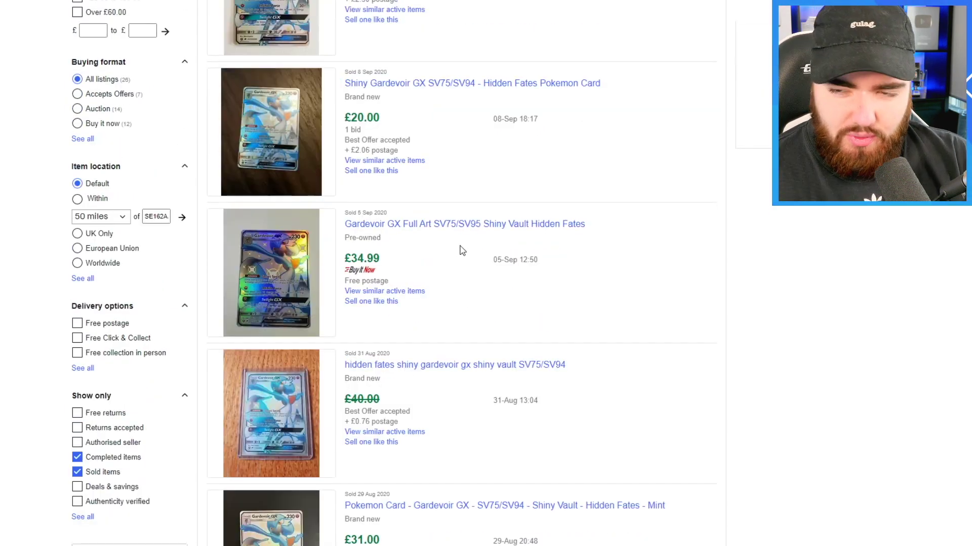
scroll(466, 252, down, 10)
scroll(468, 253, down, 5)
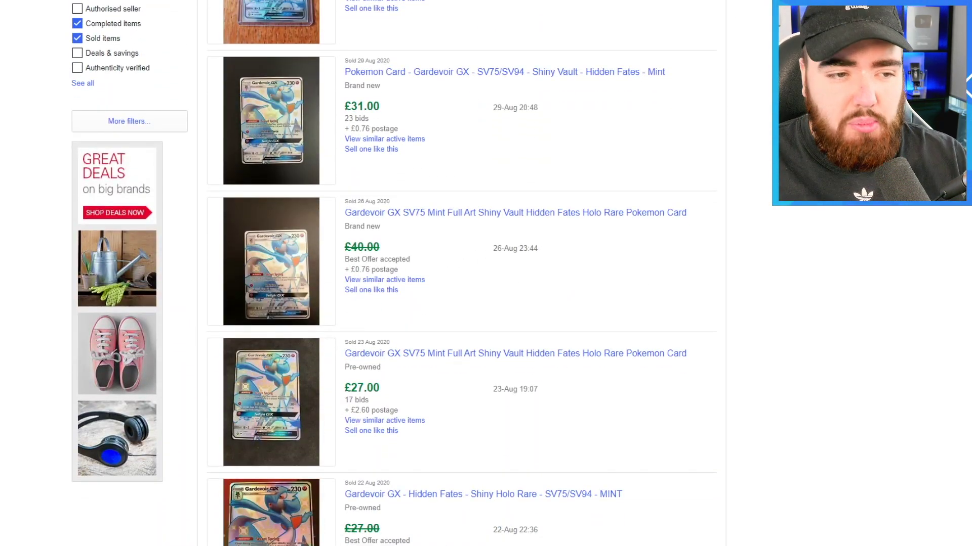
- Search eBay sold listings for "moltres zapdos articuno gx 44/68" and view the most recent sales
scroll(456, 274, up, 15)
triple_click(232, 21)
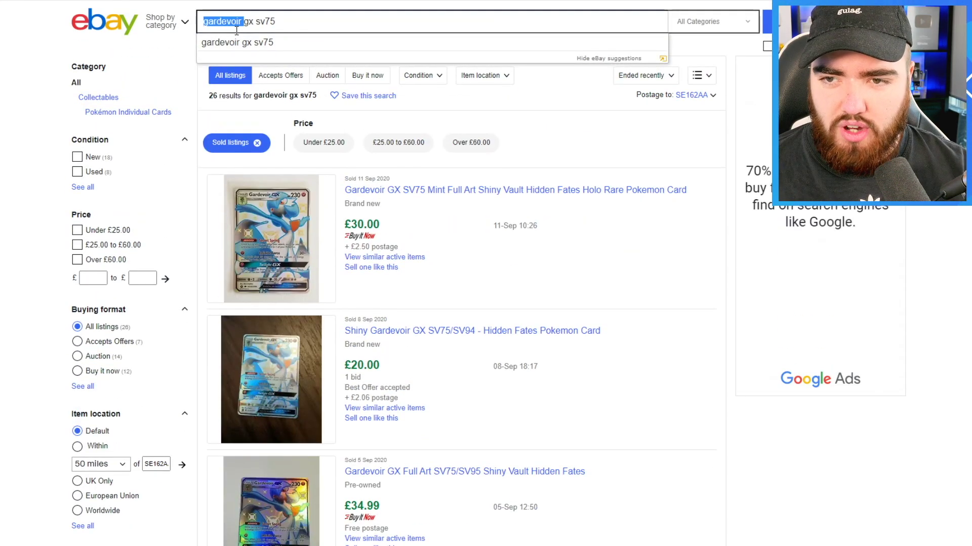
text(454)
key(BackSpace)
key(BackSpace)
key(BackSpace)
text(44)
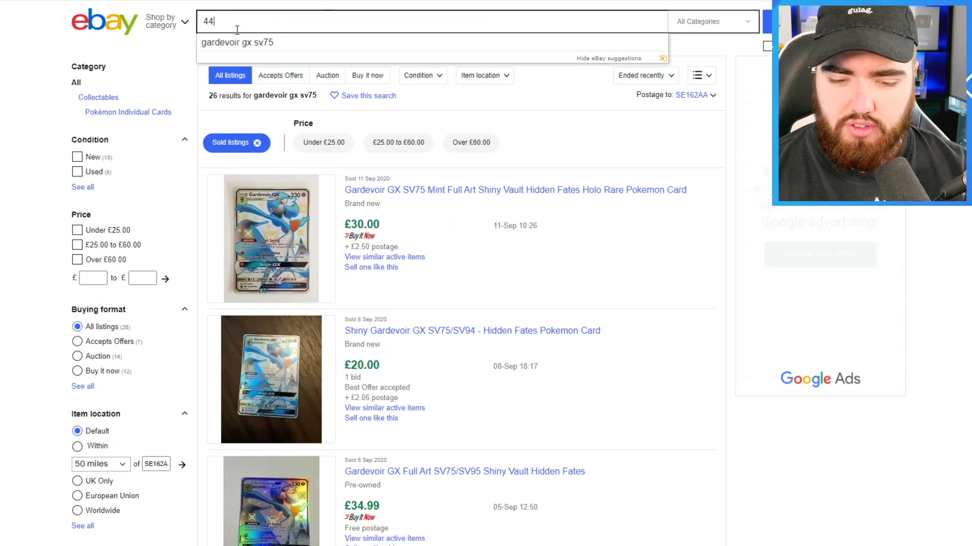
text(/68 mop)
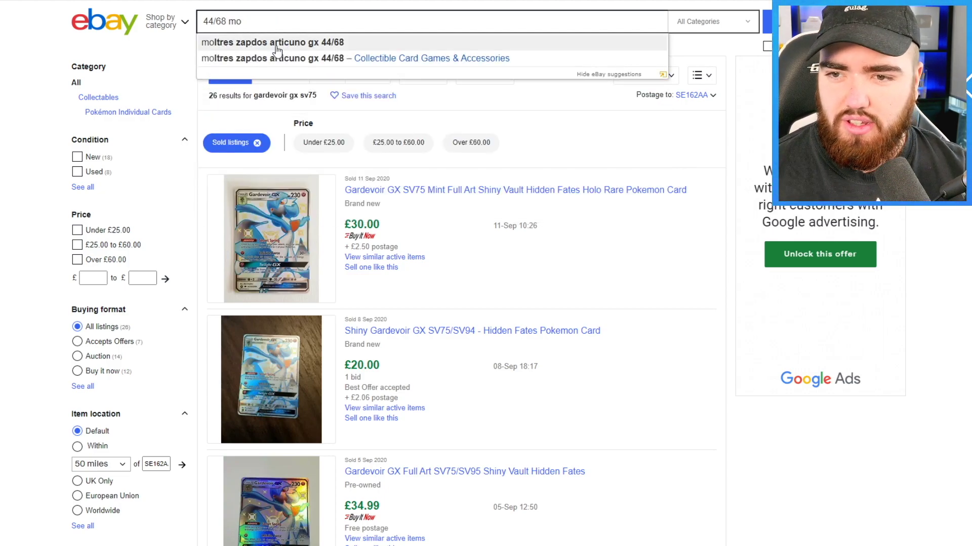
click(263, 40)
scroll(375, 177, down, 1)
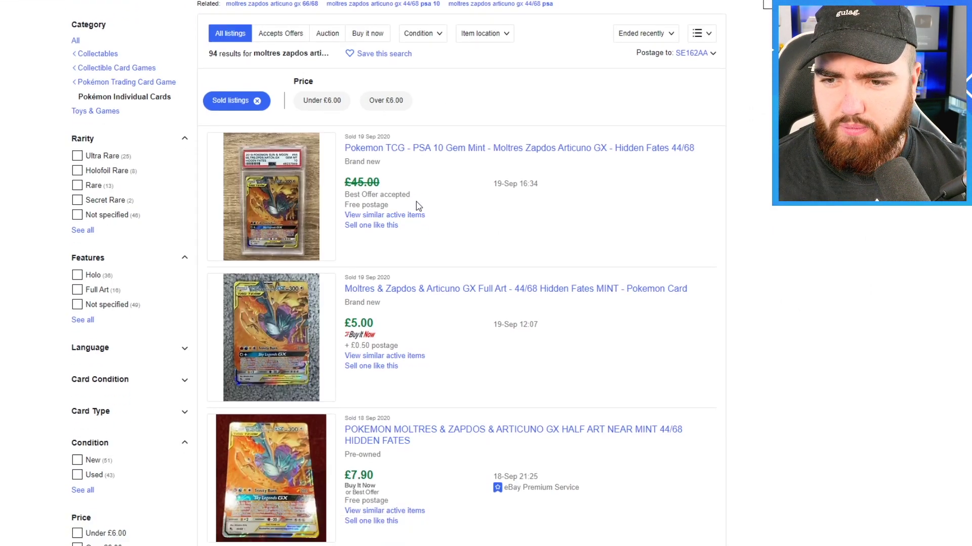
- Examine the September sale prices in the eBay sold listings for "moltres zapdos articuno gx 44/68", including the PSA 10 listing
scroll(407, 185, down, 1)
scroll(418, 184, down, 6)
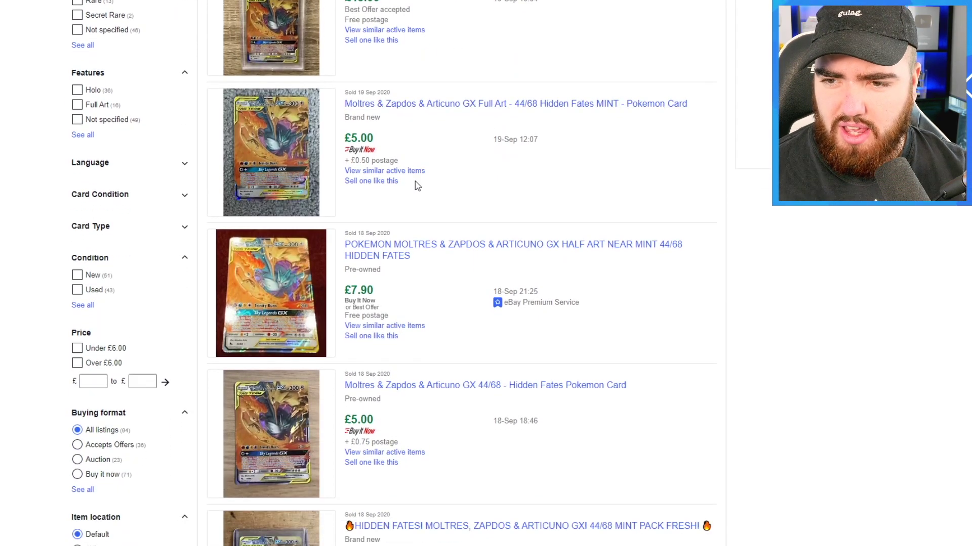
scroll(419, 183, up, 1)
scroll(420, 183, down, 2)
scroll(420, 182, down, 7)
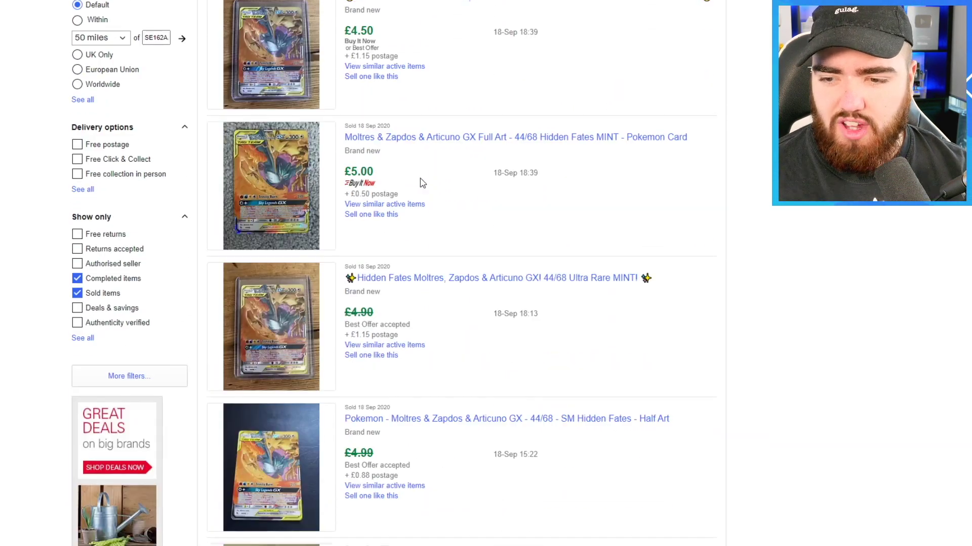
scroll(421, 182, up, 1)
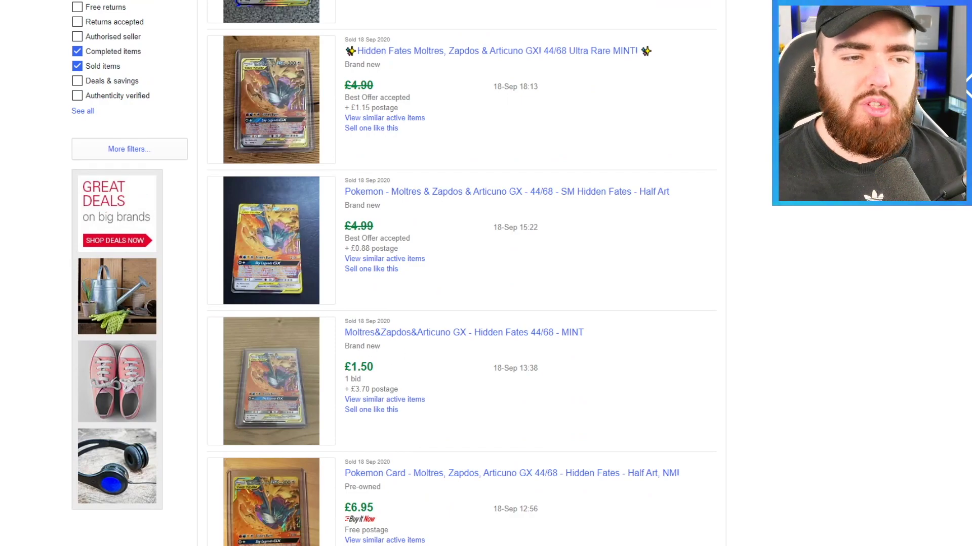
scroll(483, 106, up, 12)
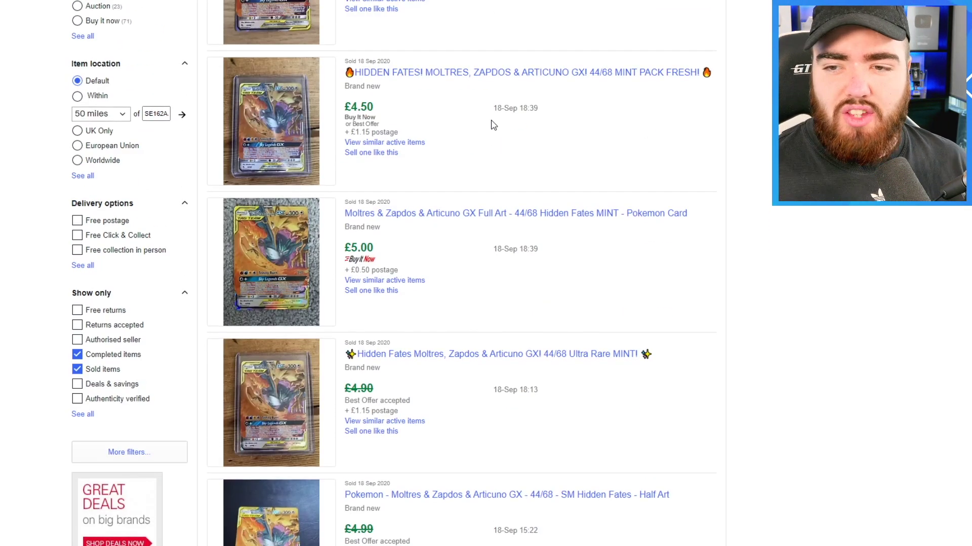
scroll(478, 133, up, 4)
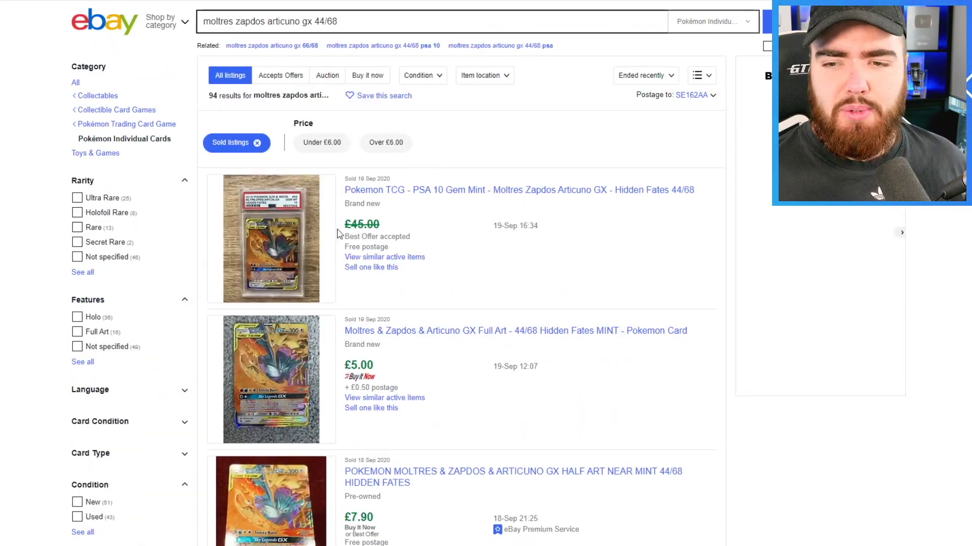
click(276, 258)
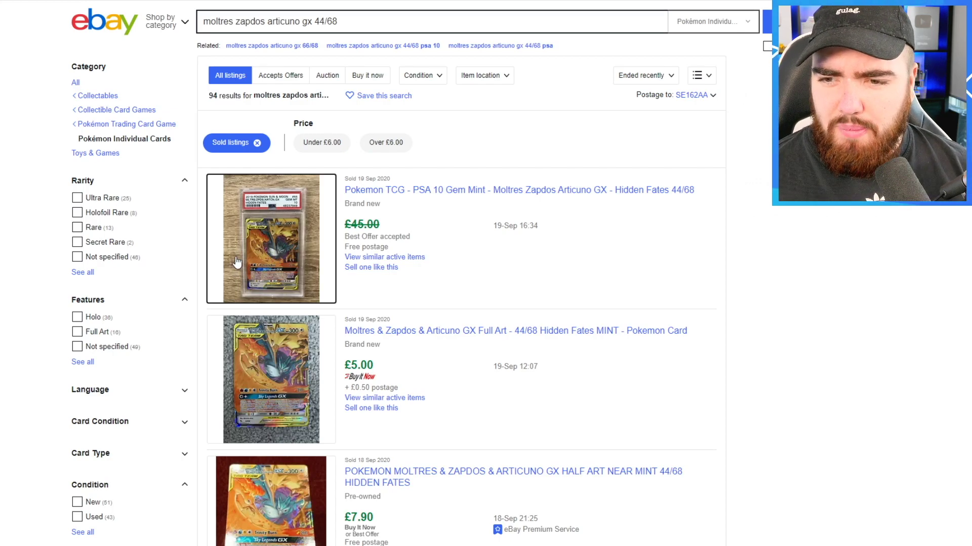
scroll(185, 230, down, 8)
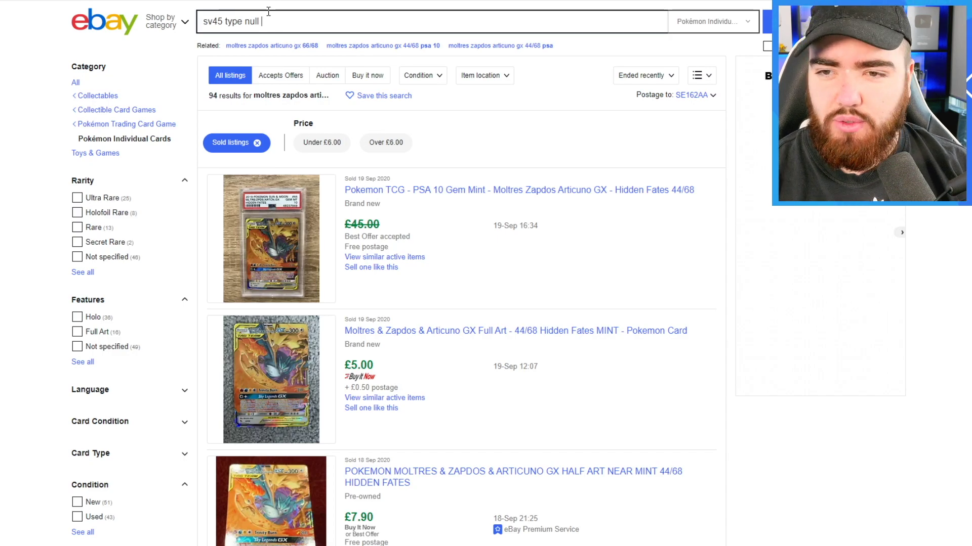
- Search eBay sold listings for "sv45 type null" and examine the card's recent sale prices
key(Return)
scroll(377, 330, down, 4)
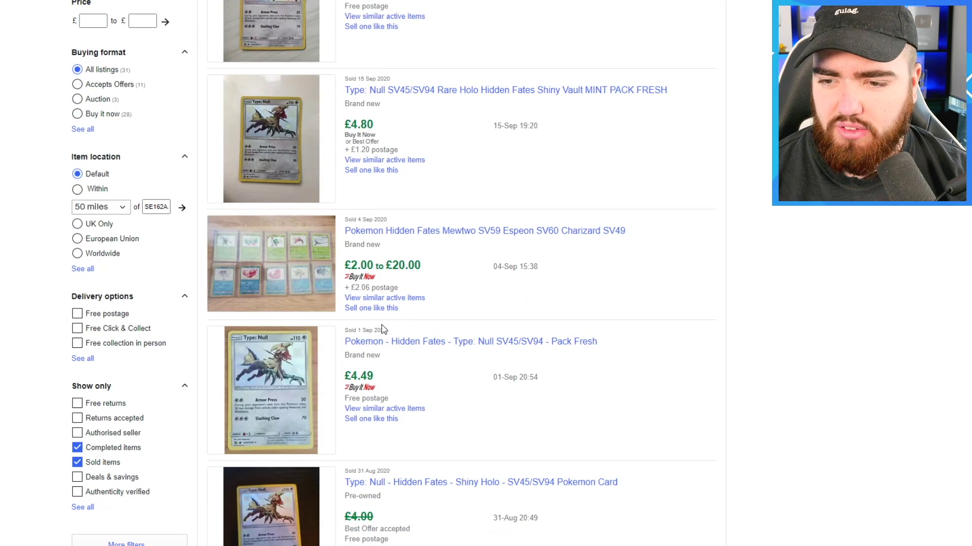
scroll(383, 330, down, 6)
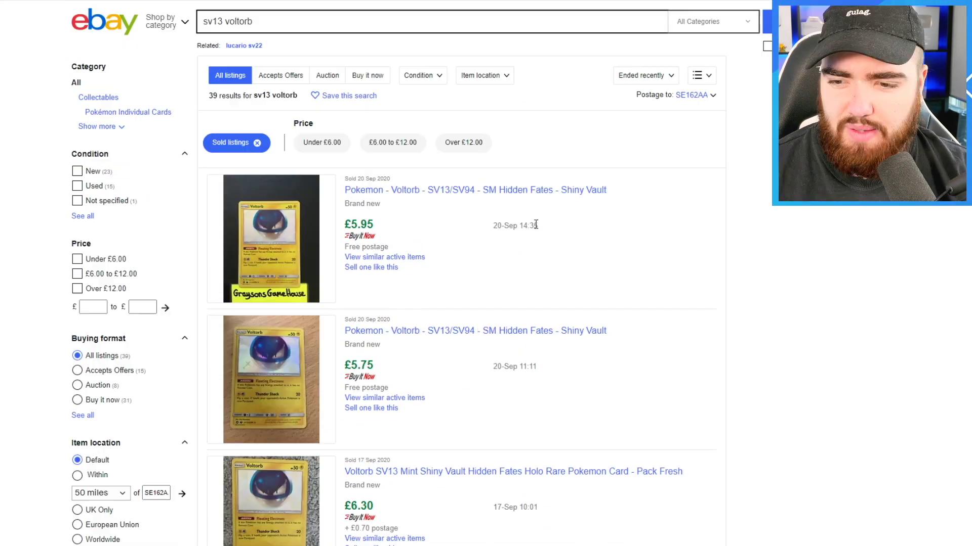
- Examine the September and August sale prices in the eBay sold listings for "sv13 voltorb"
scroll(533, 225, down, 3)
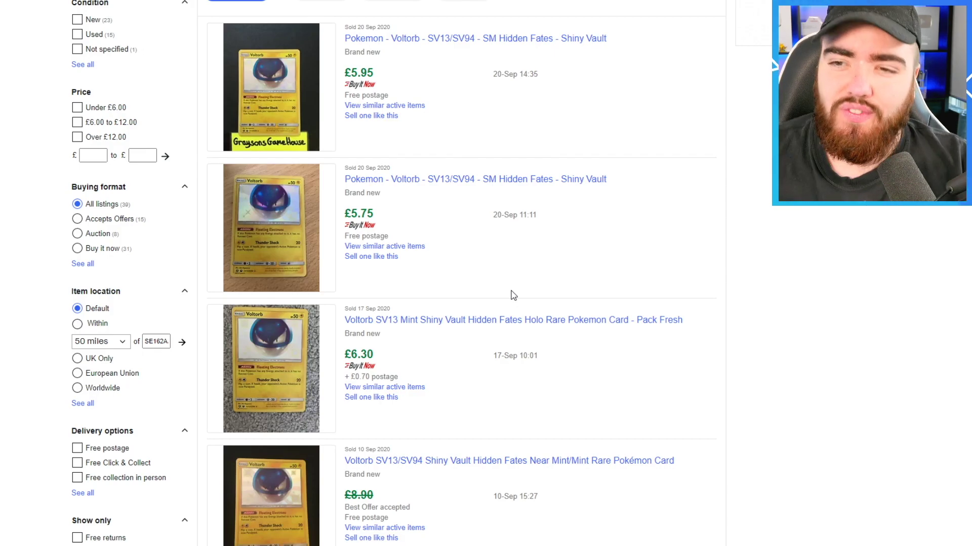
scroll(481, 291, down, 5)
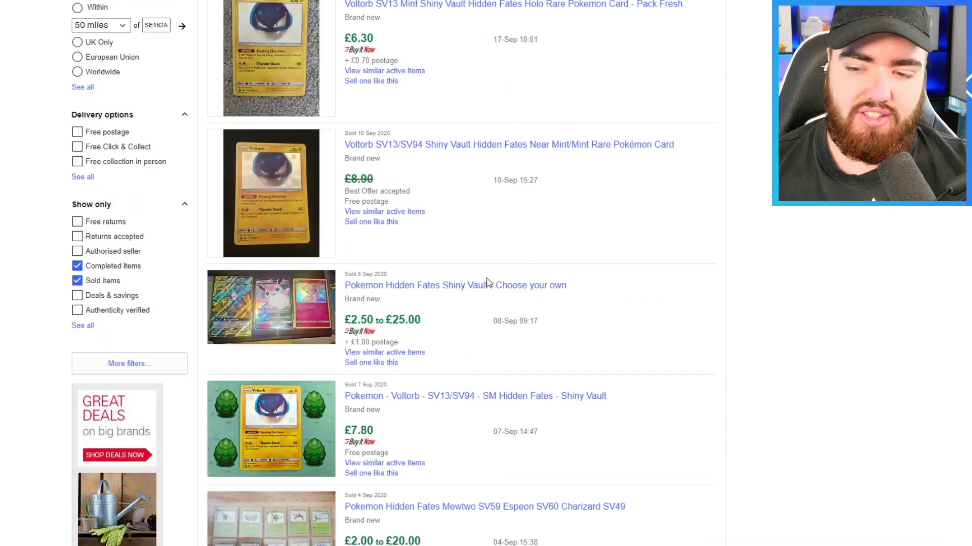
scroll(486, 282, up, 8)
scroll(418, 253, down, 2)
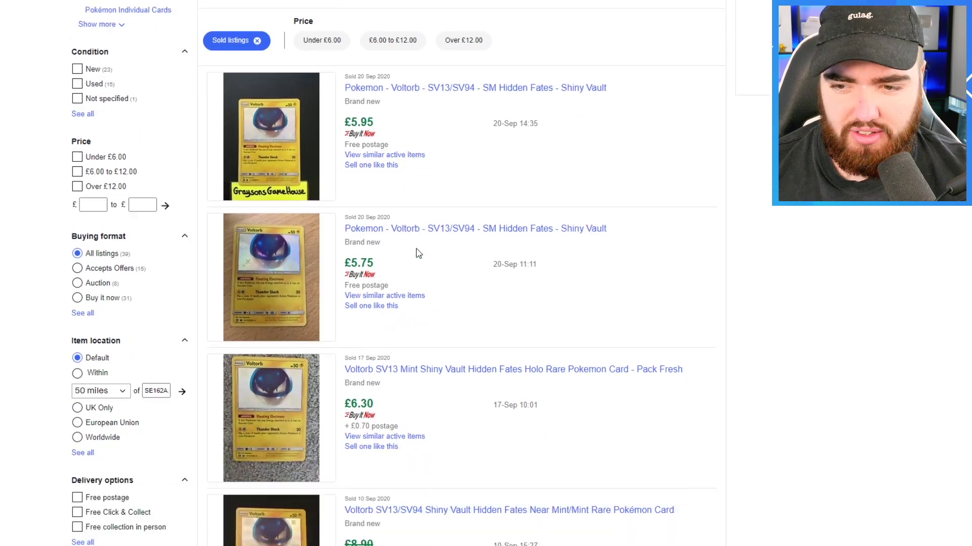
scroll(418, 253, down, 7)
scroll(433, 306, down, 2)
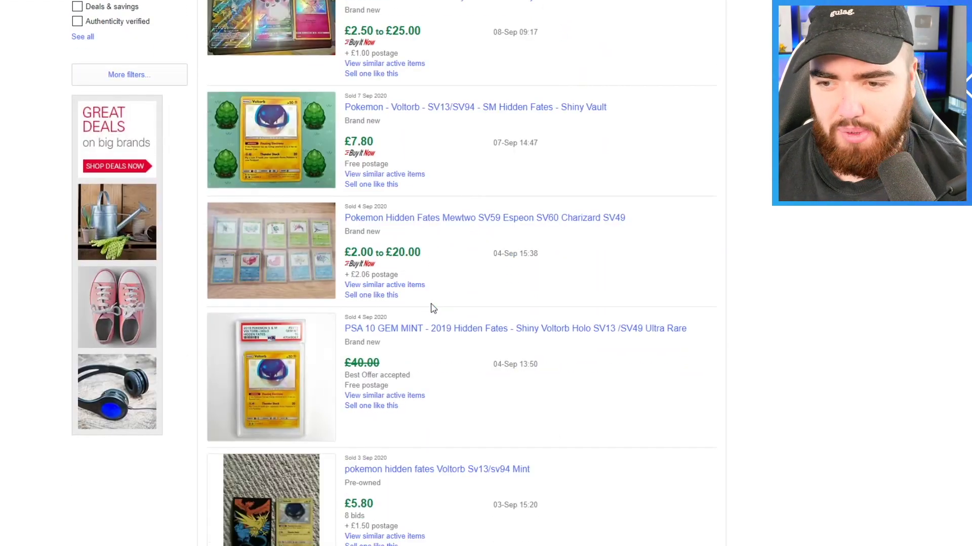
scroll(433, 308, down, 1)
scroll(402, 304, down, 2)
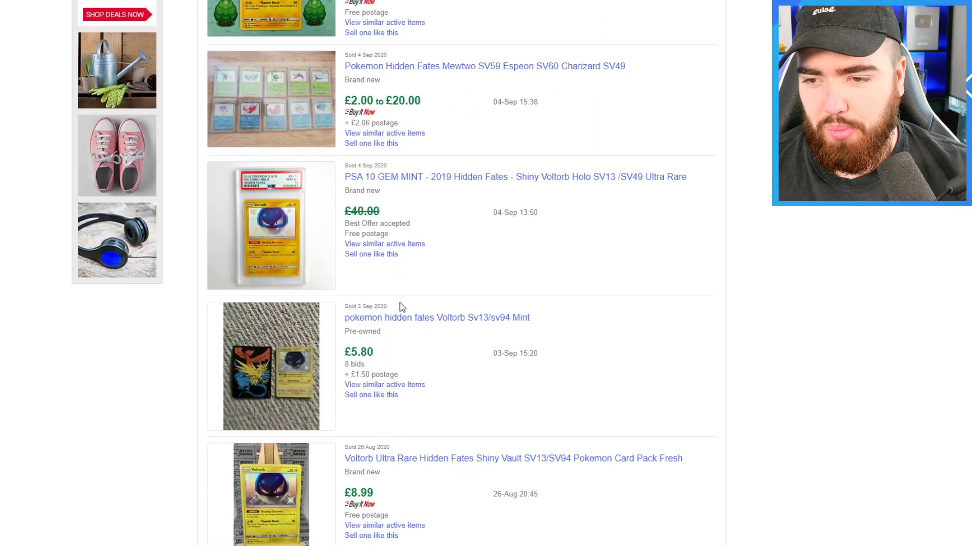
scroll(408, 304, up, 10)
scroll(411, 291, up, 2)
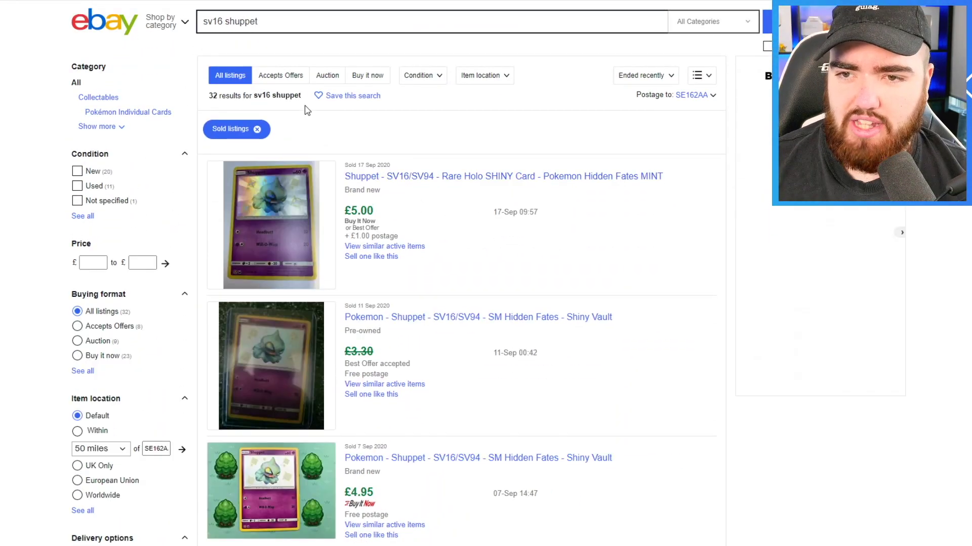
- Examine the September and August sale prices in the eBay sold listings for "sv16 shuppet"
scroll(379, 195, down, 5)
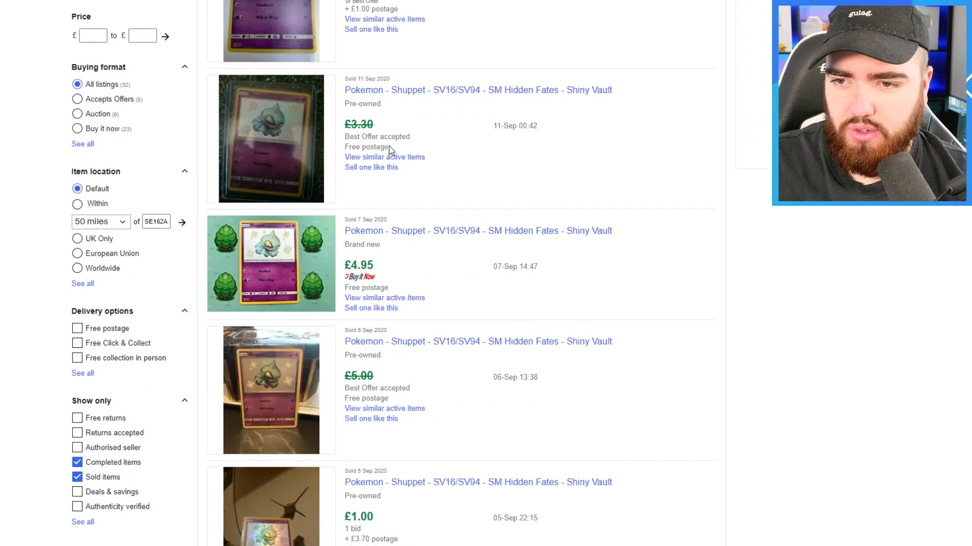
scroll(410, 234, down, 2)
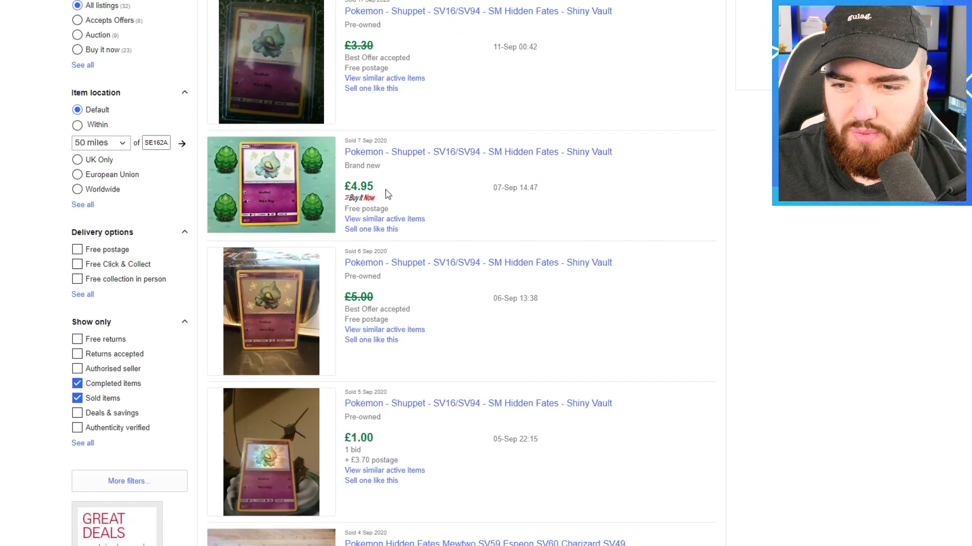
scroll(397, 234, down, 2)
scroll(400, 234, down, 5)
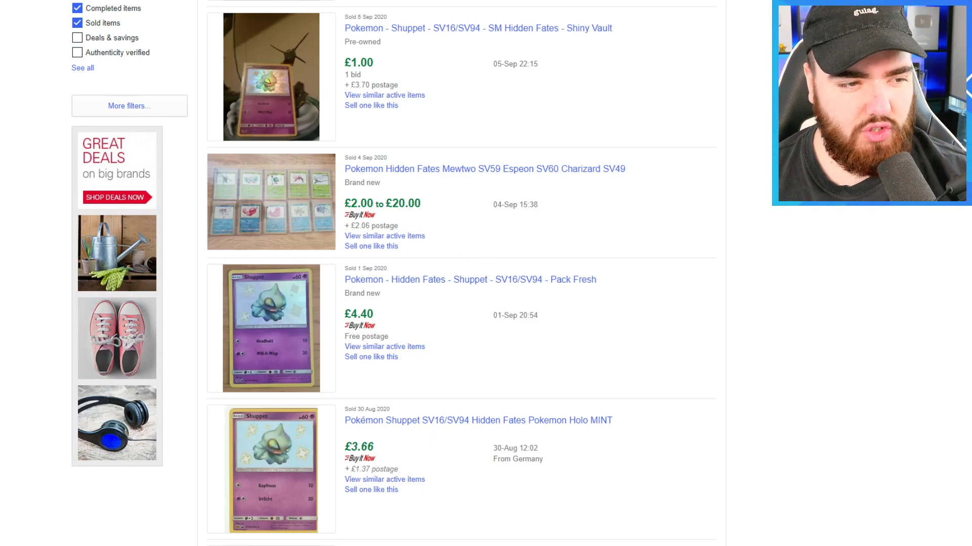
- Search eBay sold listings for "pinsir gx 6/68" and examine the card's recent sale prices
scroll(275, 28, up, 15)
triple_click(275, 29)
text(pin)
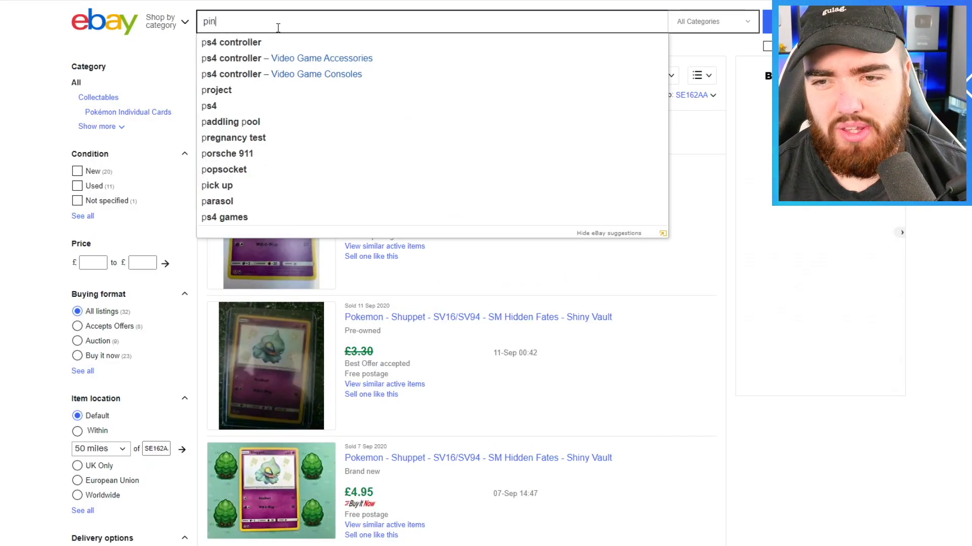
text(sir gx)
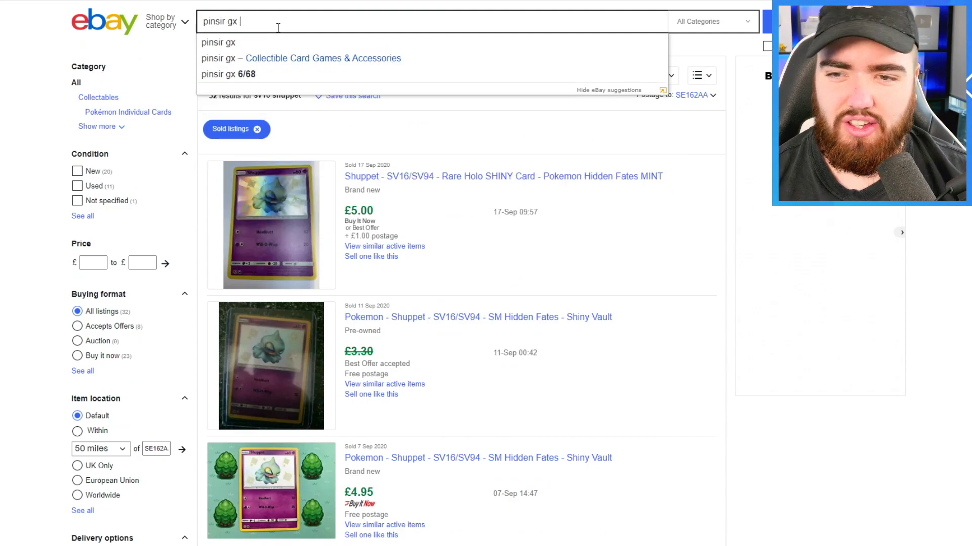
click(236, 73)
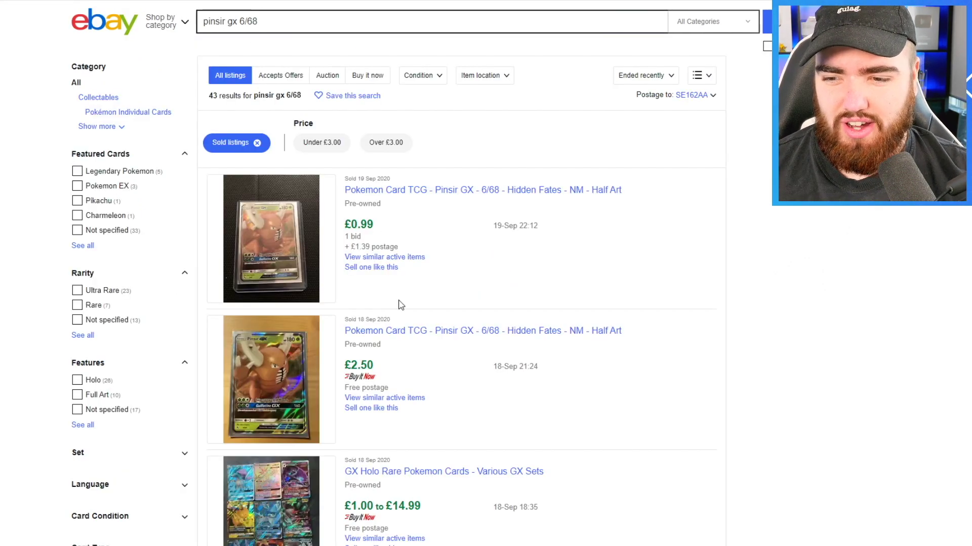
scroll(399, 304, down, 7)
scroll(407, 263, down, 9)
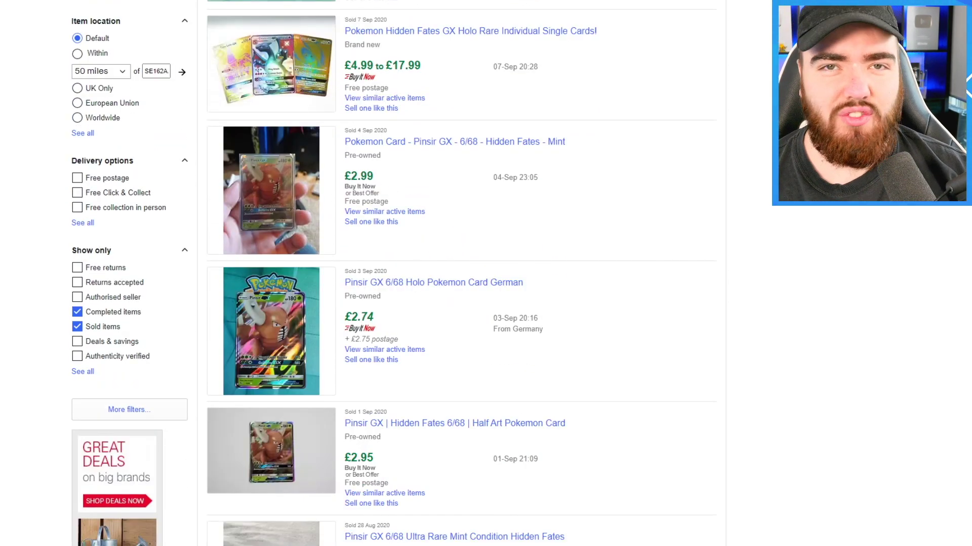
scroll(481, 95, up, 16)
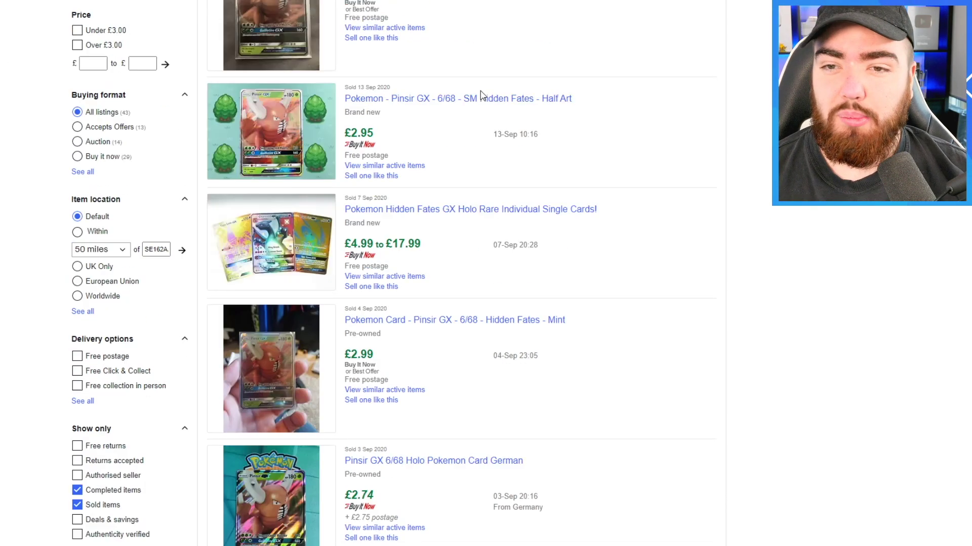
- Search eBay sold listings for "charizard gx sm211" and examine the promo card's September sale prices
triple_click(347, 21)
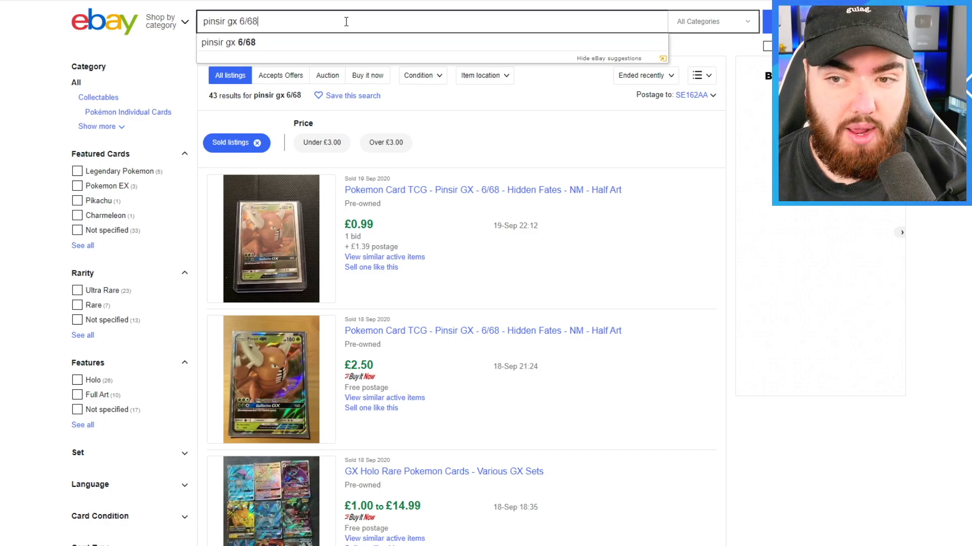
text(SM211 G)
click(235, 55)
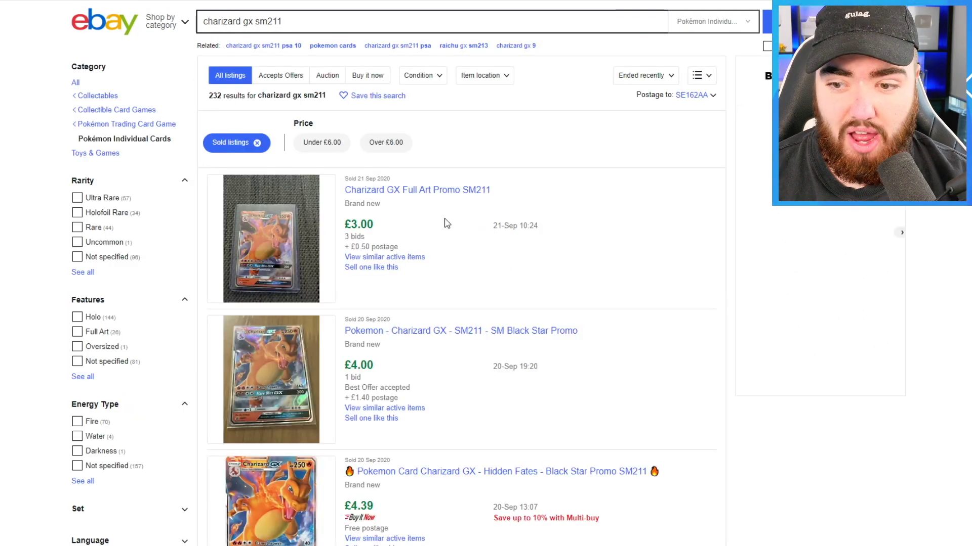
scroll(441, 226, down, 5)
scroll(440, 229, down, 12)
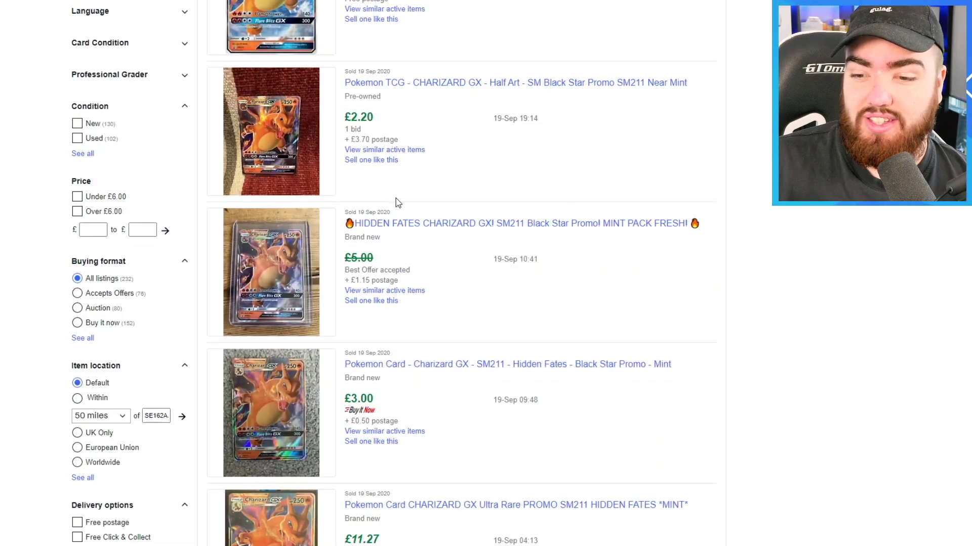
scroll(412, 193, down, 3)
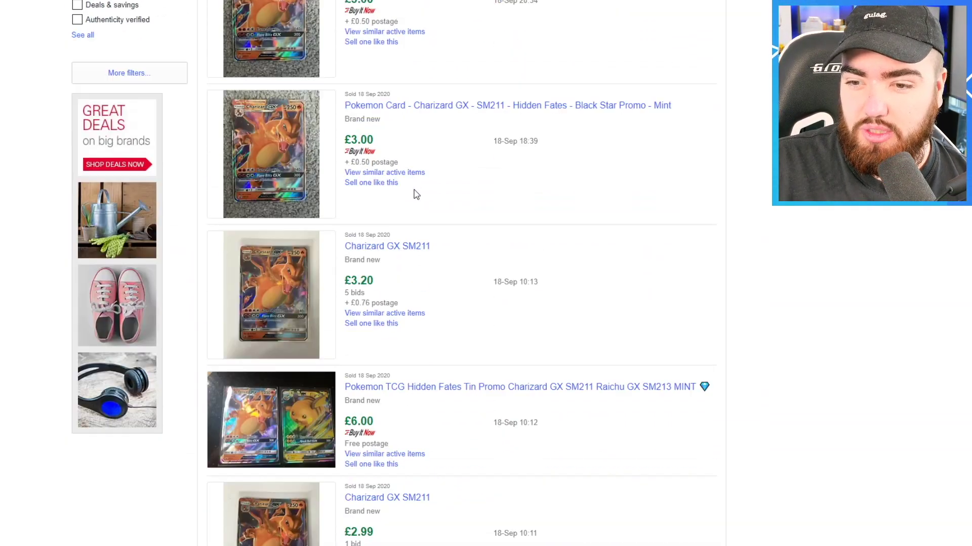
scroll(415, 193, down, 3)
scroll(418, 194, down, 1)
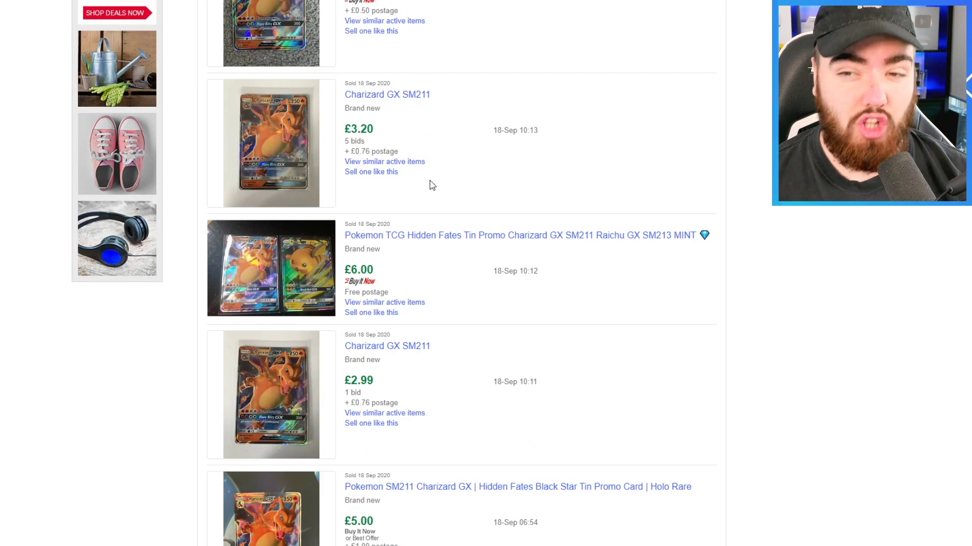
scroll(410, 193, down, 10)
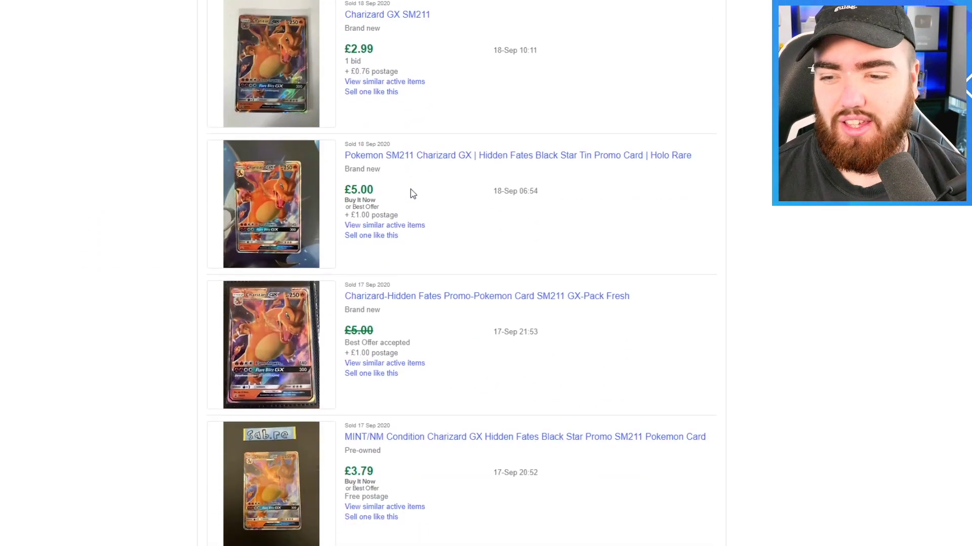
scroll(413, 191, up, 12)
scroll(415, 189, up, 20)
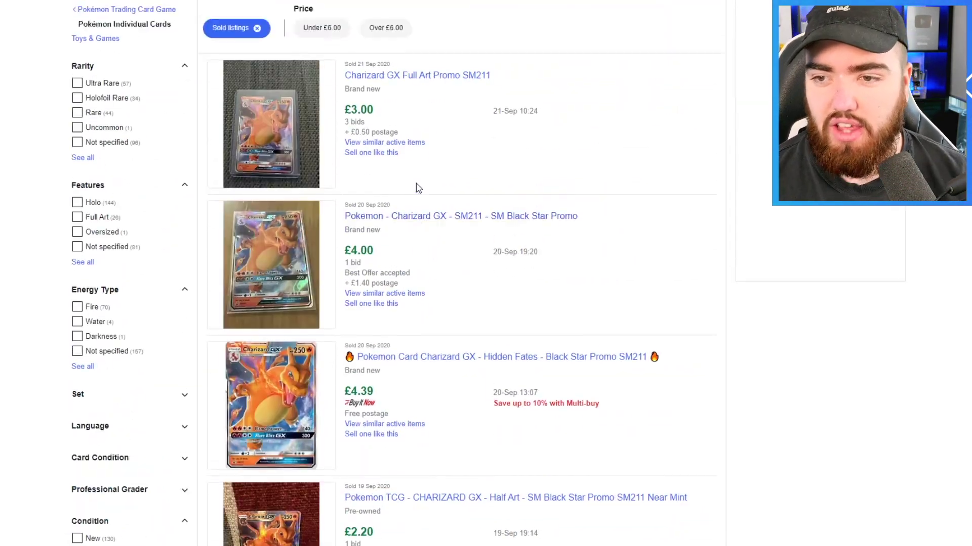
scroll(401, 289, down, 12)
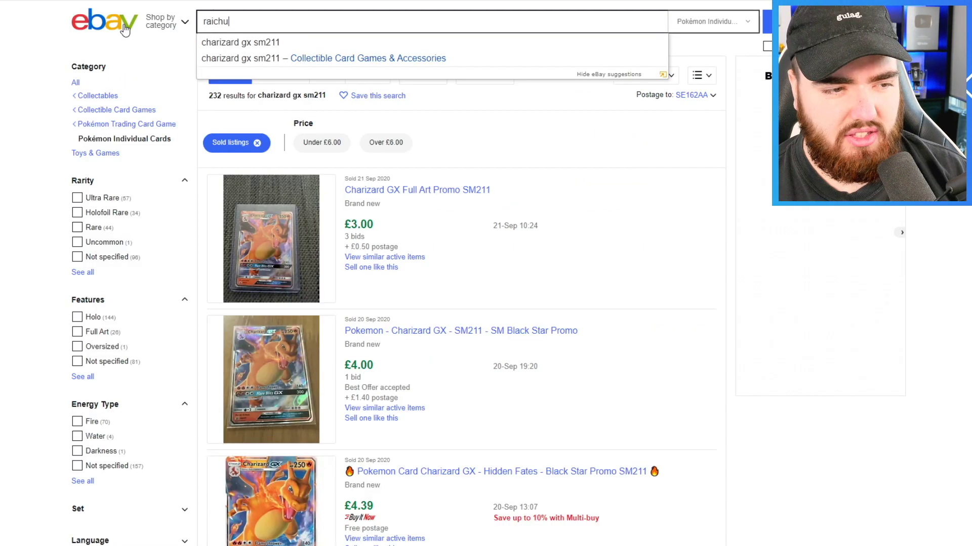
- Search eBay sold listings for "raichu gx sm212" and examine the sale prices of the Gyarados and Raichu promos
text(gx s)
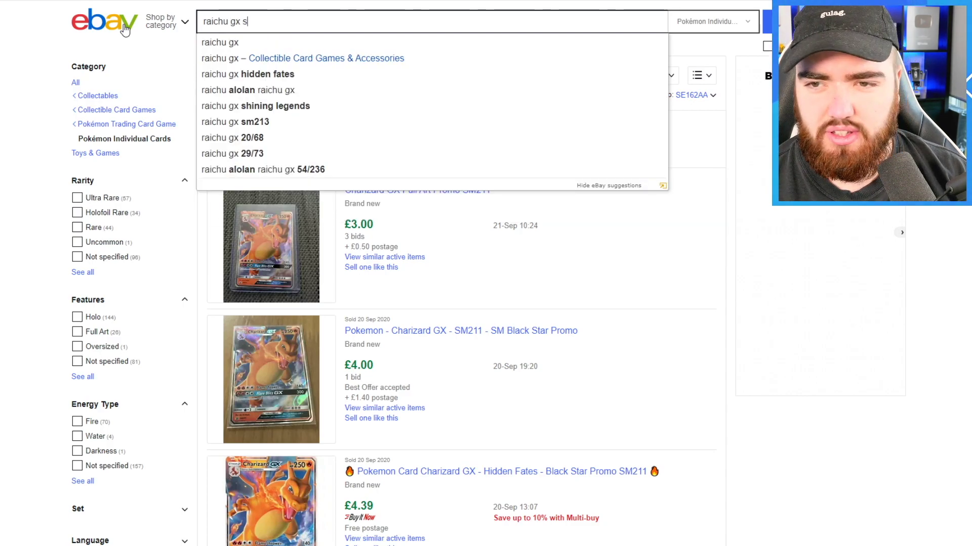
text(m212)
key(Return)
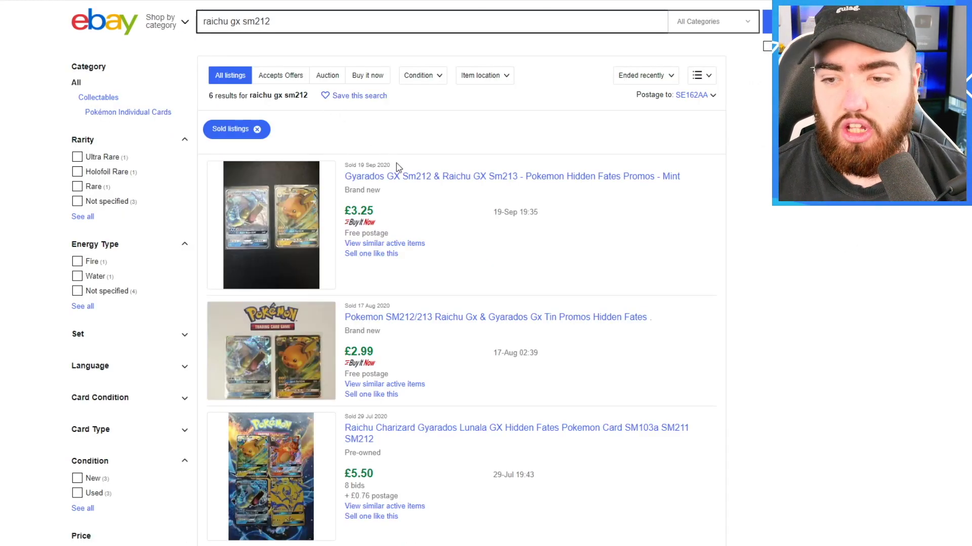
scroll(473, 241, down, 3)
scroll(473, 240, down, 6)
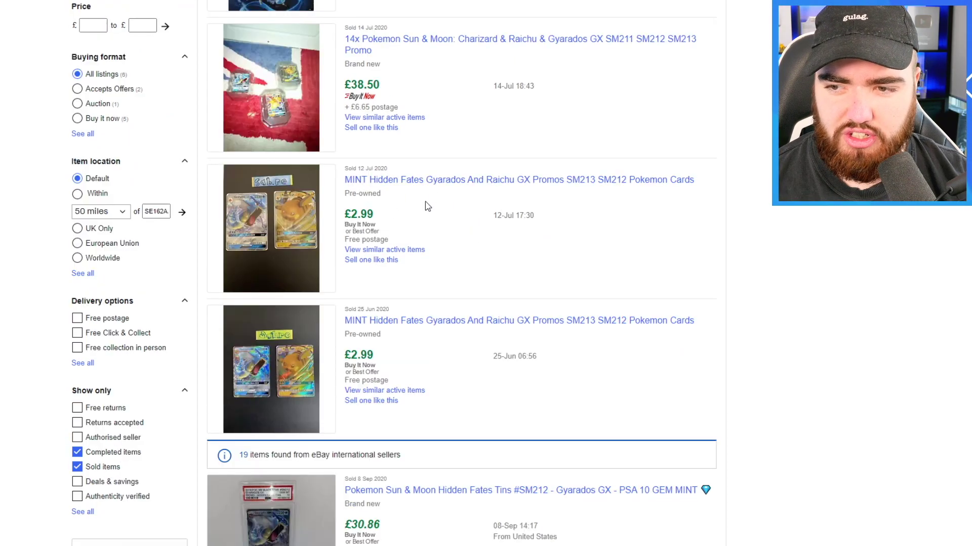
scroll(450, 204, down, 3)
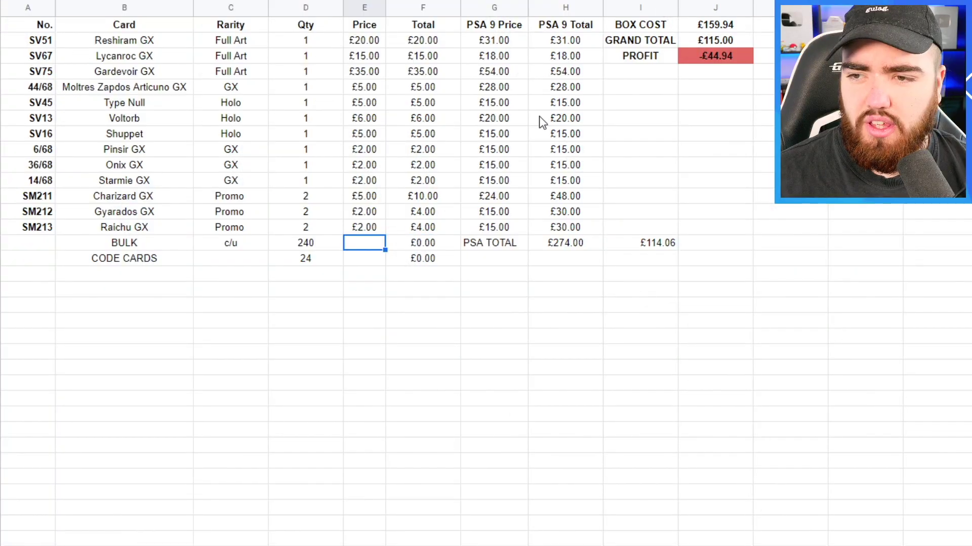
- Set the price of the BULK cards to £0.10 each and check the row's total
click(736, 54)
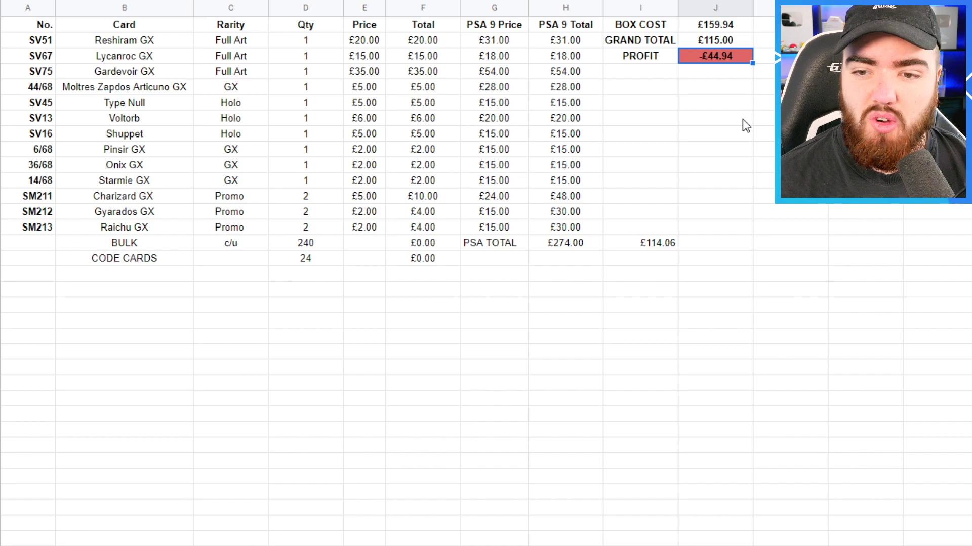
click(336, 242)
click(374, 247)
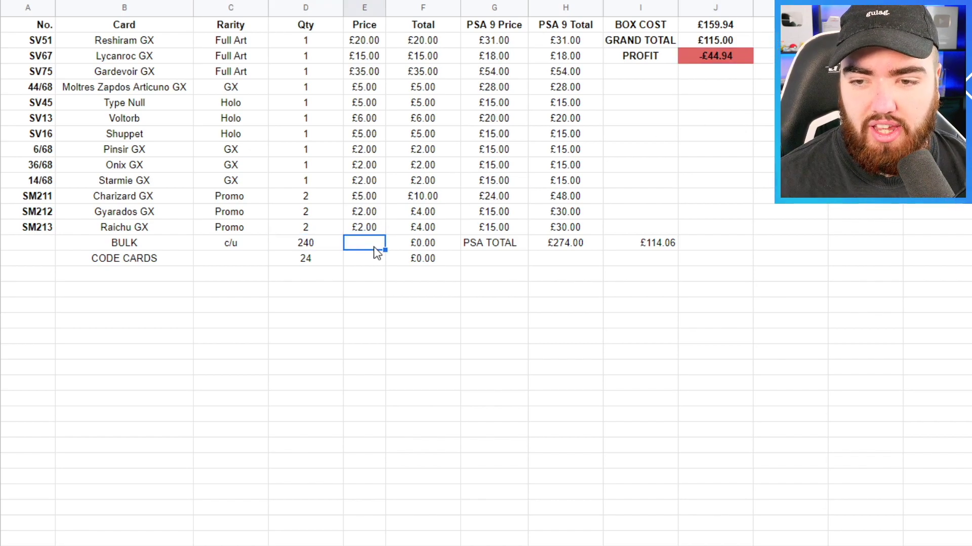
click(365, 258)
click(370, 247)
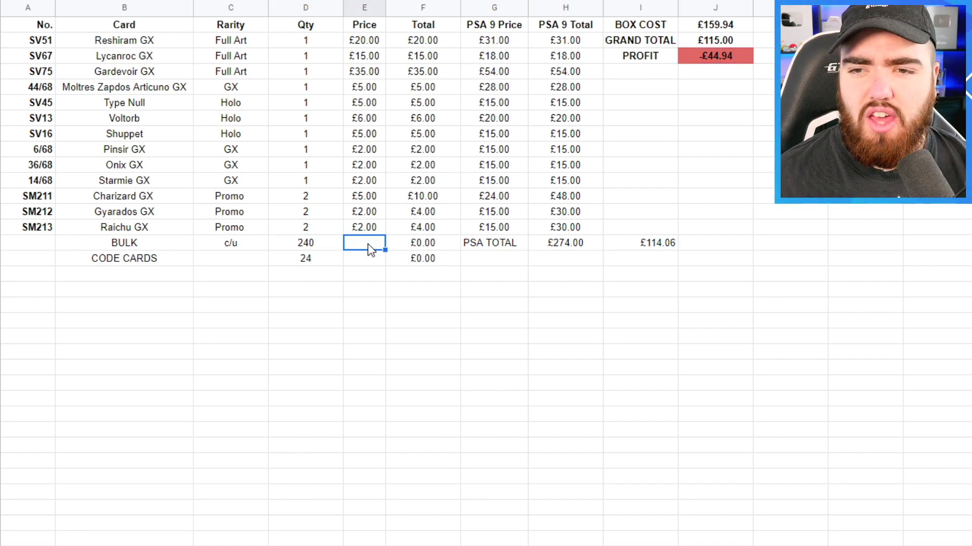
text(0.1)
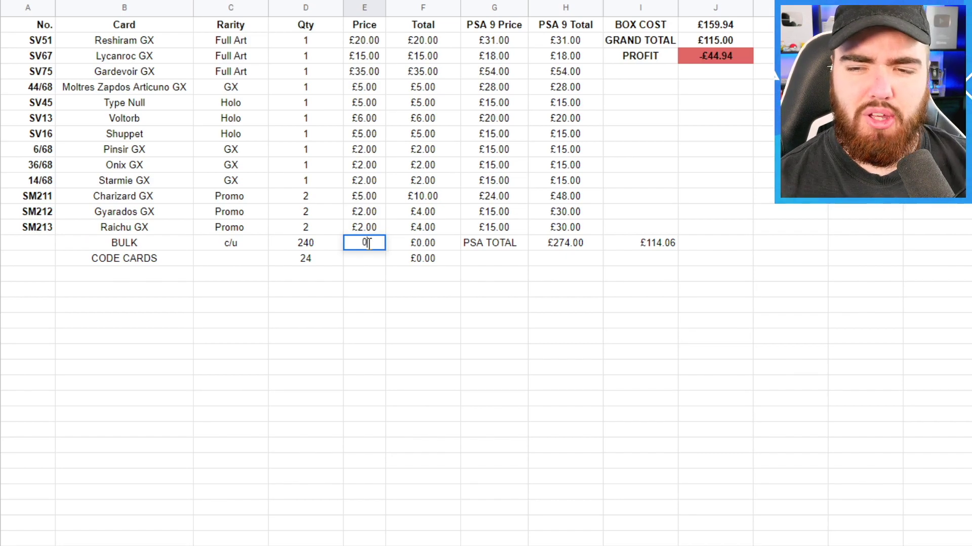
key(Return)
click(413, 245)
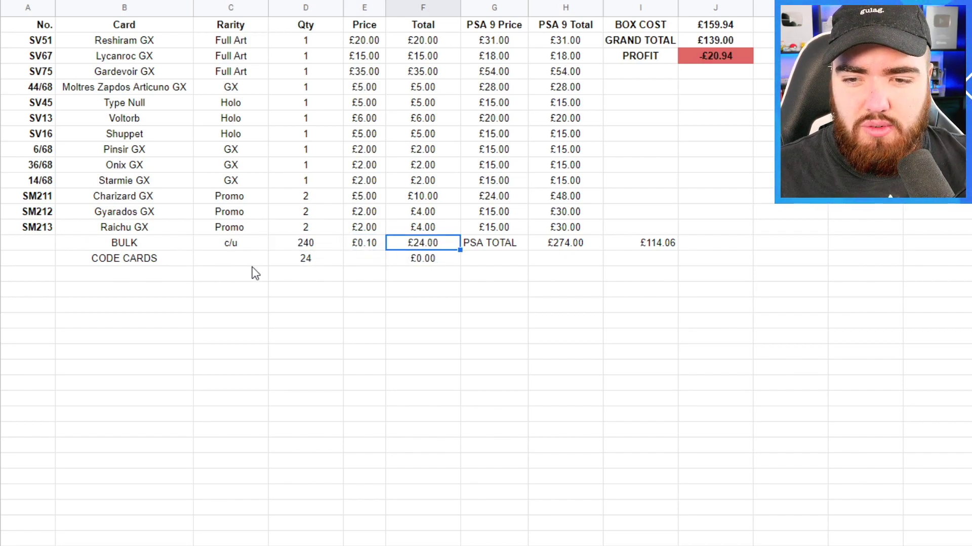
- Check eBay sold listings for Hidden Fates code card lots and set the CODE CARDS price to £0.16 each
click(304, 258)
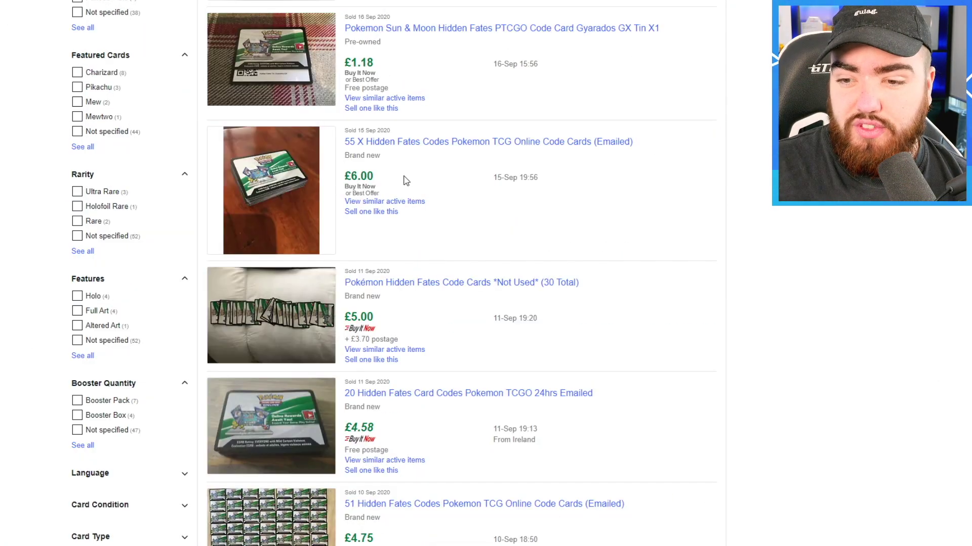
scroll(404, 189, down, 1)
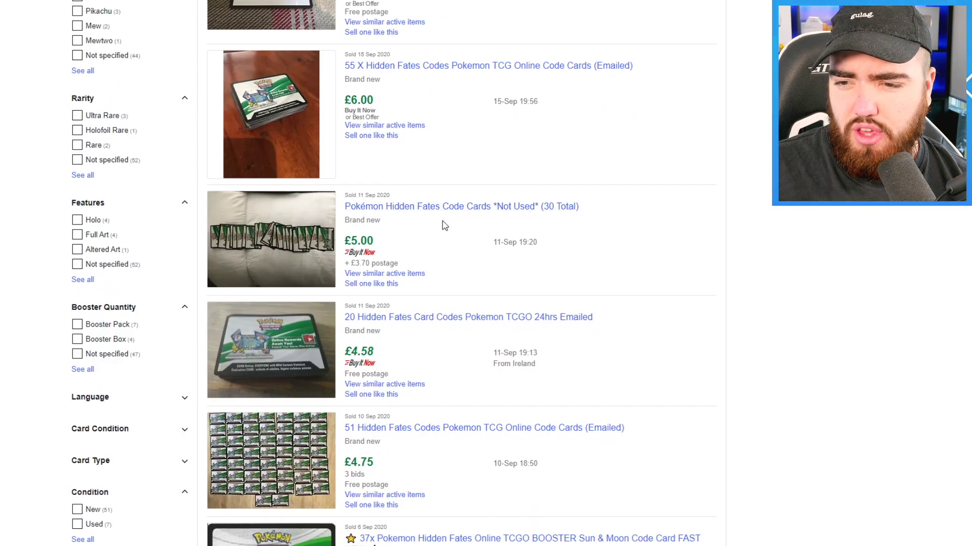
scroll(443, 226, down, 1)
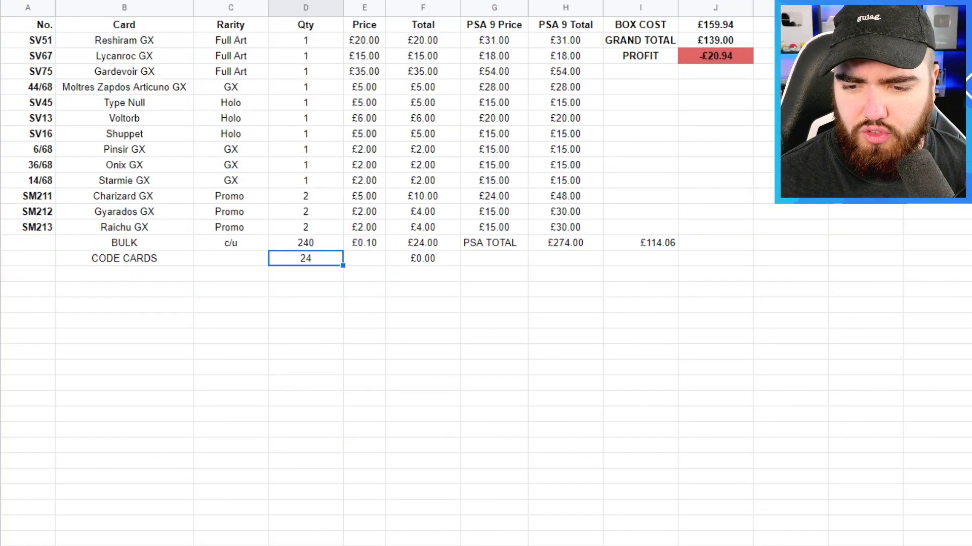
click(369, 260)
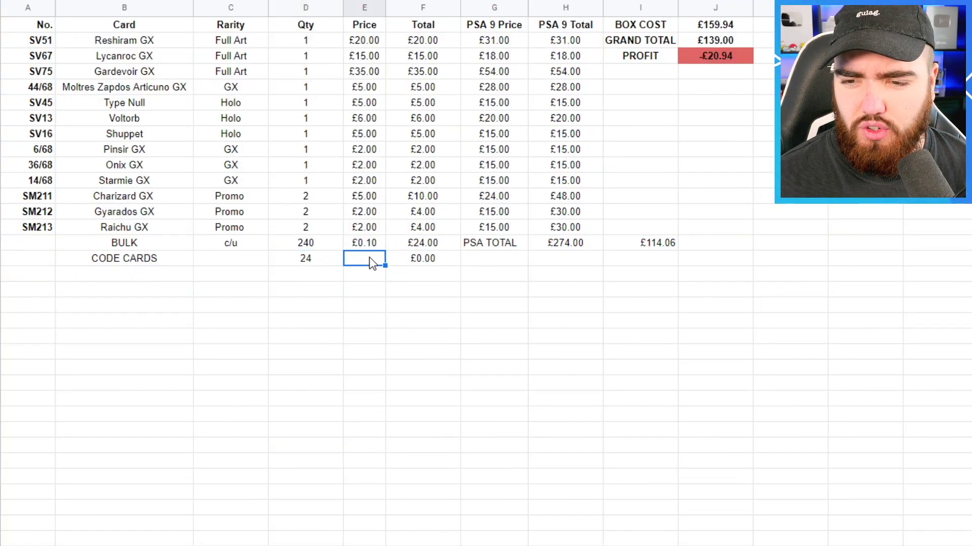
text(£0.1)
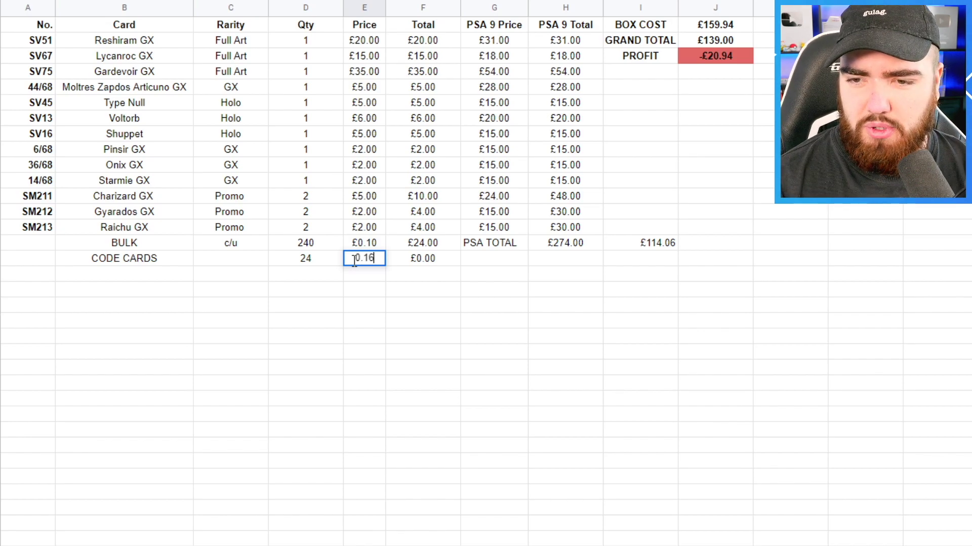
text(6)
key(Return)
click(420, 260)
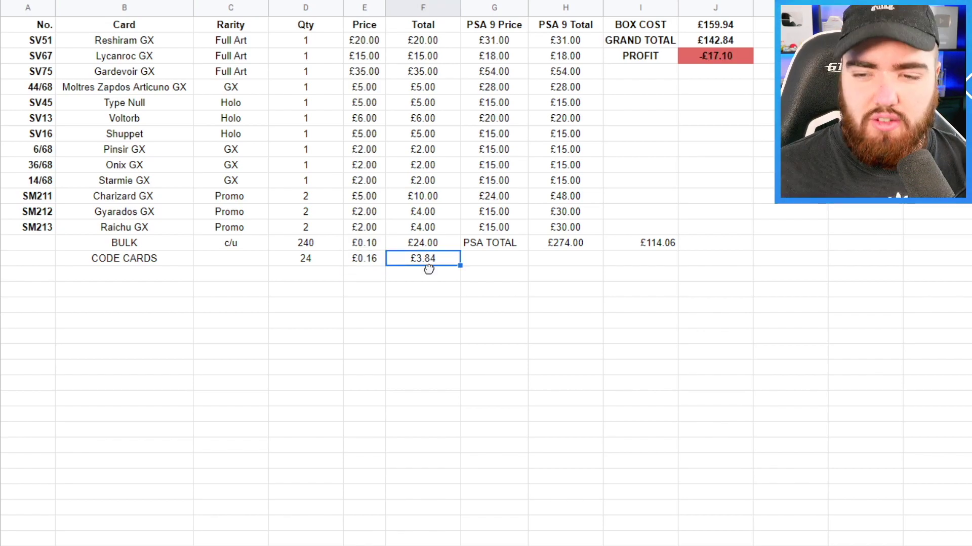
- Review the profit and PSA total figures and add a formula beneath the PROFIT label that divides the profit by 6
click(732, 63)
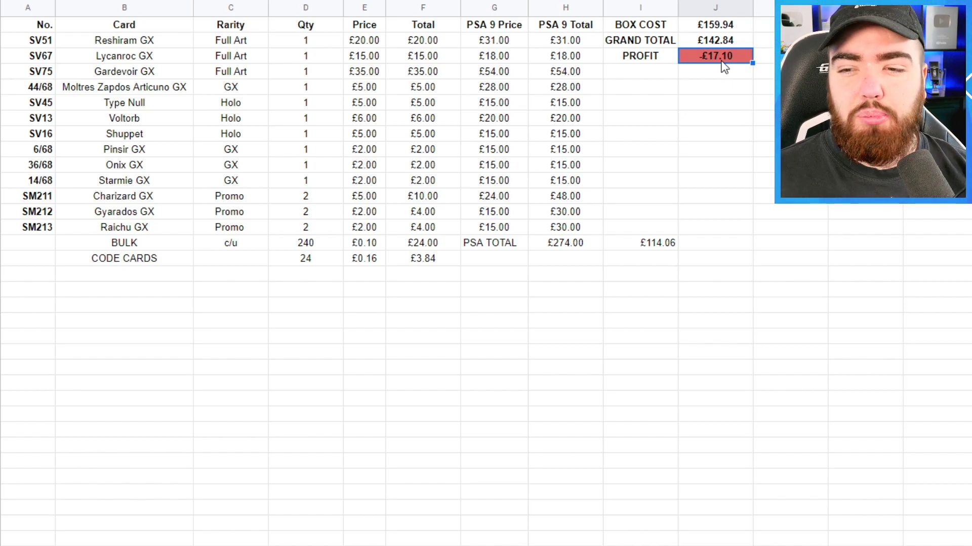
drag(488, 243, 639, 244)
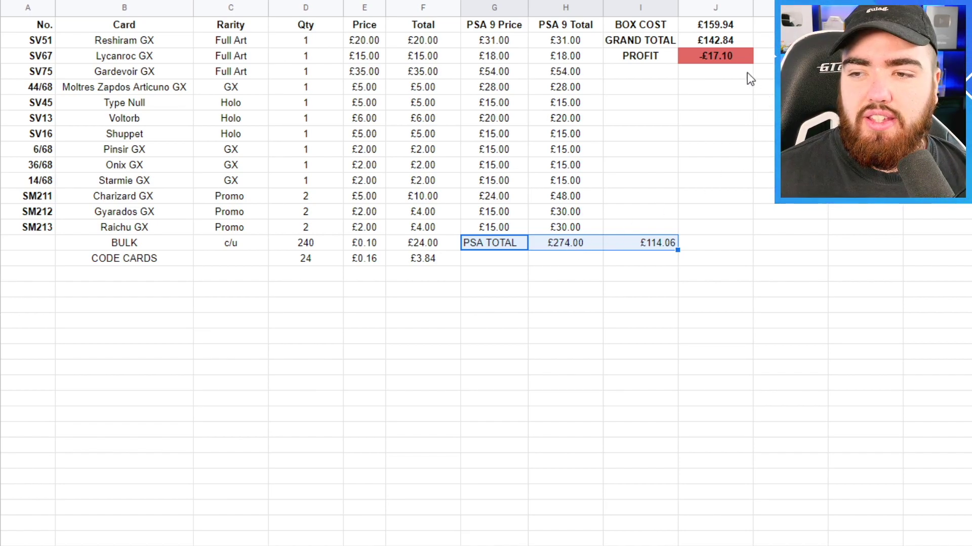
click(724, 71)
click(626, 73)
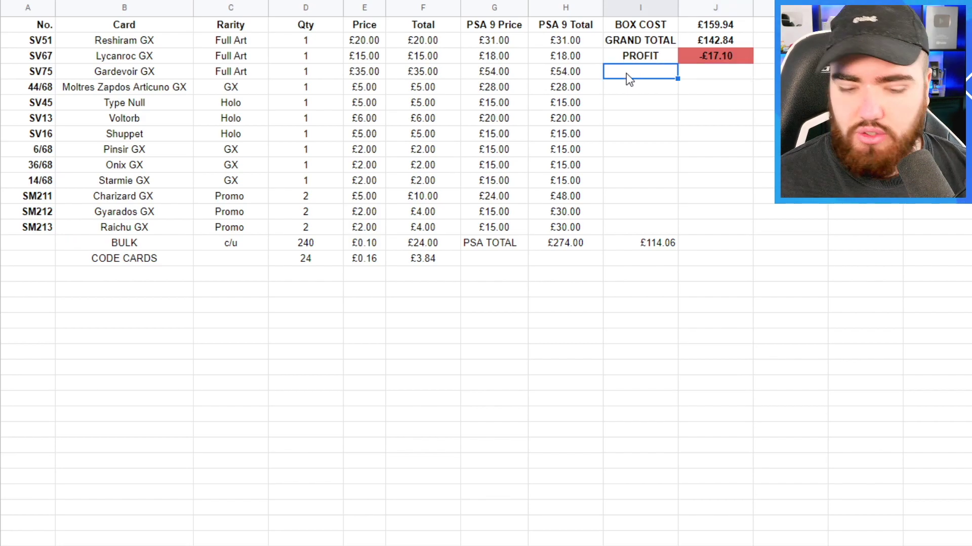
text(=si)
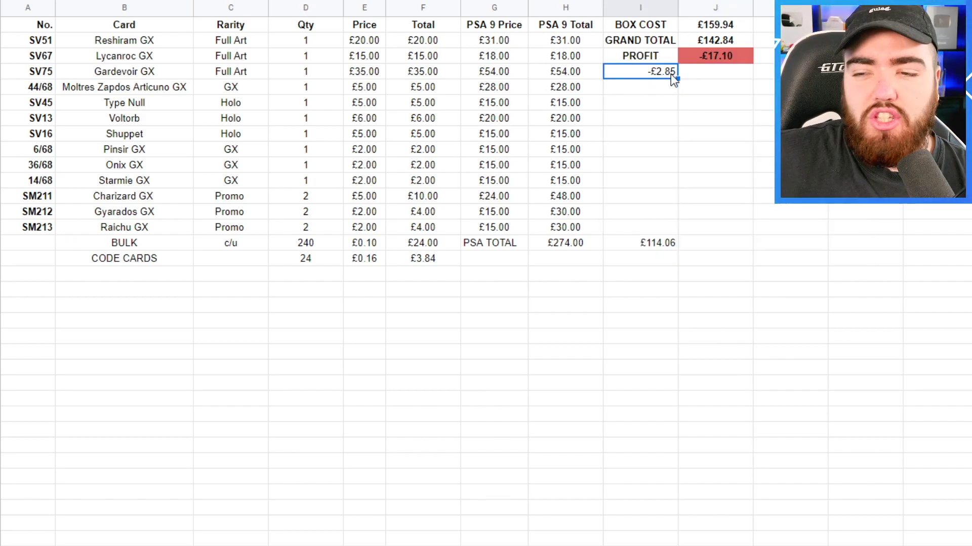
click(652, 93)
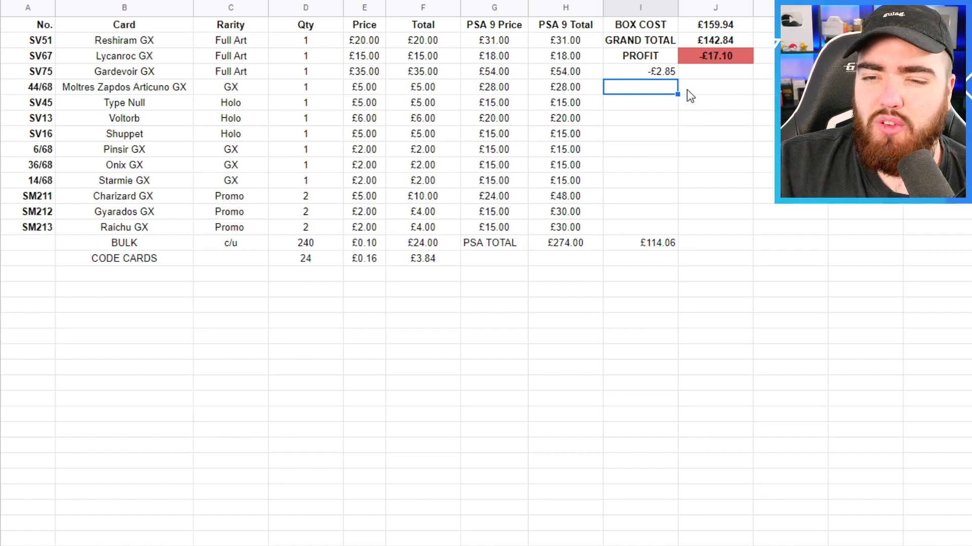
drag(361, 46, 574, 263)
click(289, 98)
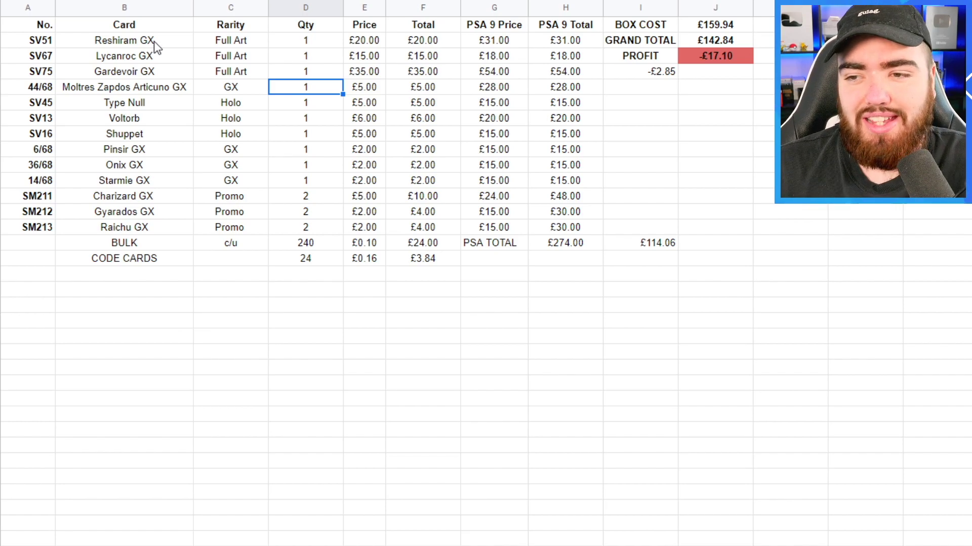
click(663, 70)
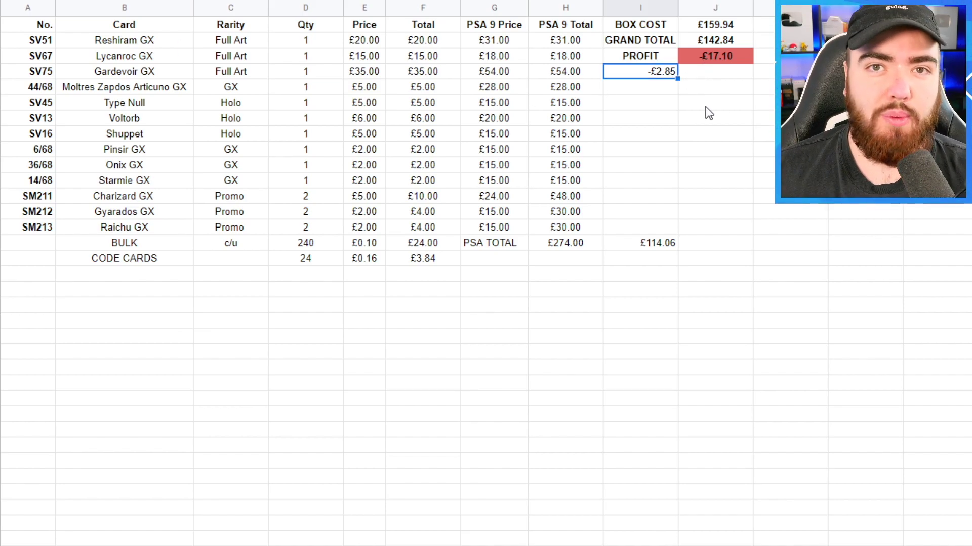